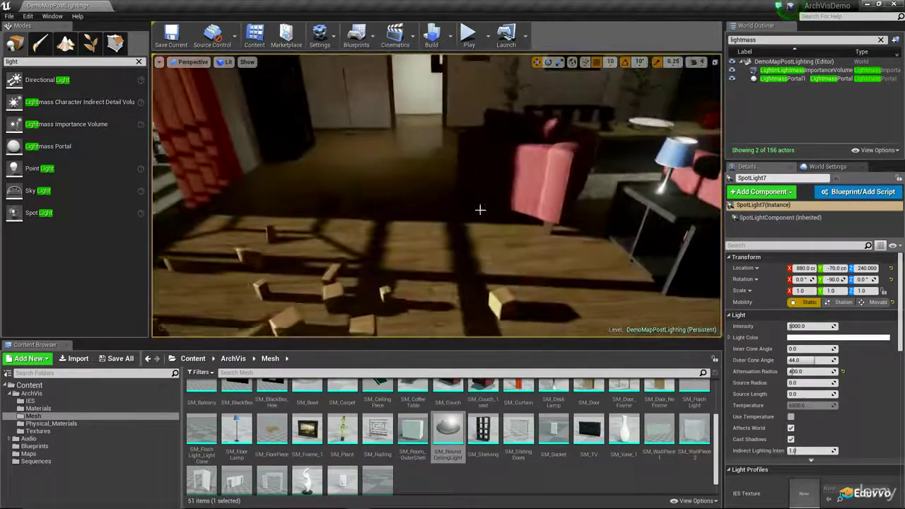
Step: Find the Sky Light actor, place it on the living-room floor and raise it to Z 90 cm
key(BackSpace)
key(BackSpace)
key(BackSpace)
key(BackSpace)
key(BackSpace)
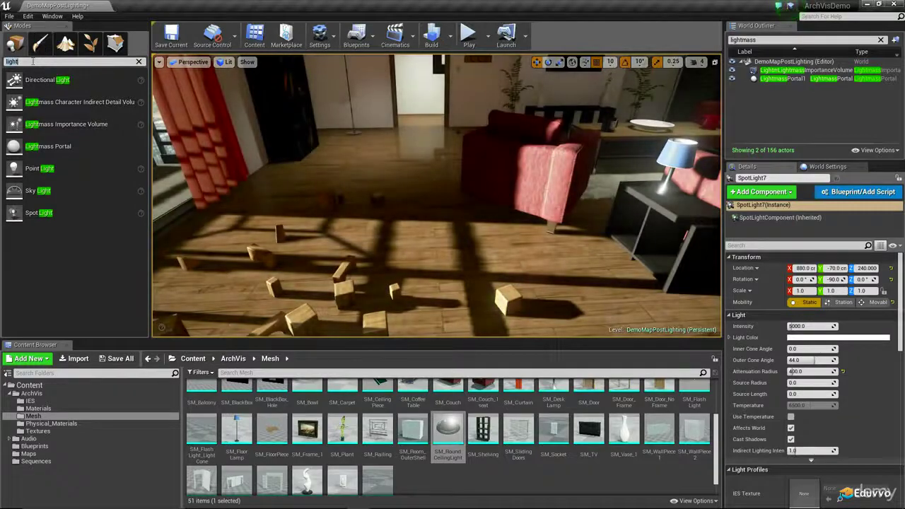
text(sky ligh)
drag(35, 80, 50, 88)
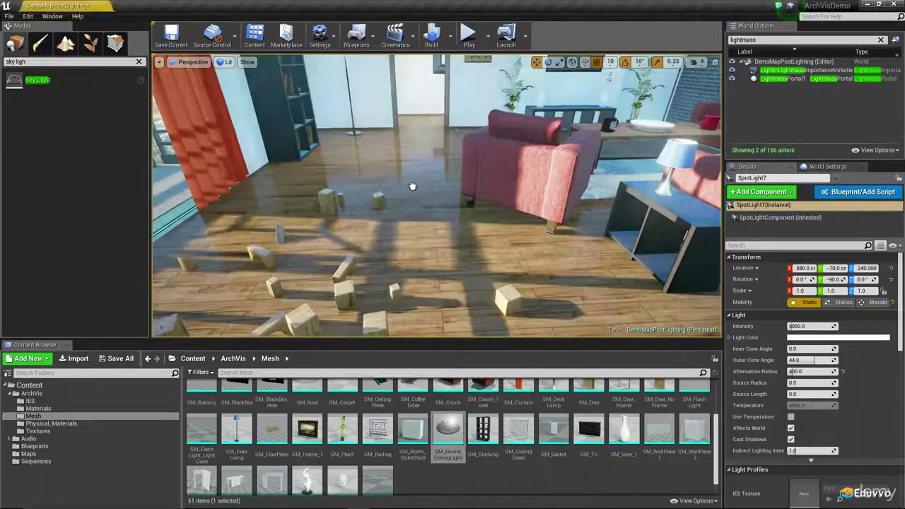
drag(410, 188, 394, 212)
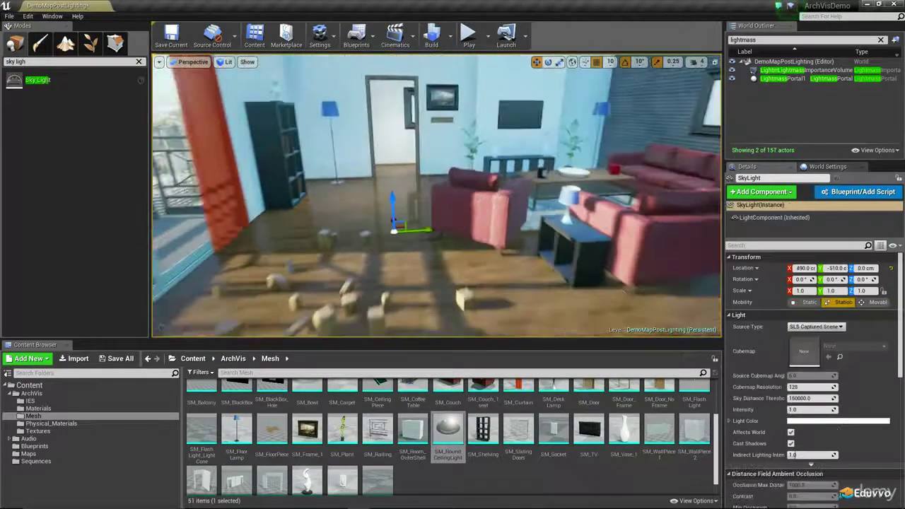
right_drag(420, 198, 422, 198)
drag(402, 202, 400, 134)
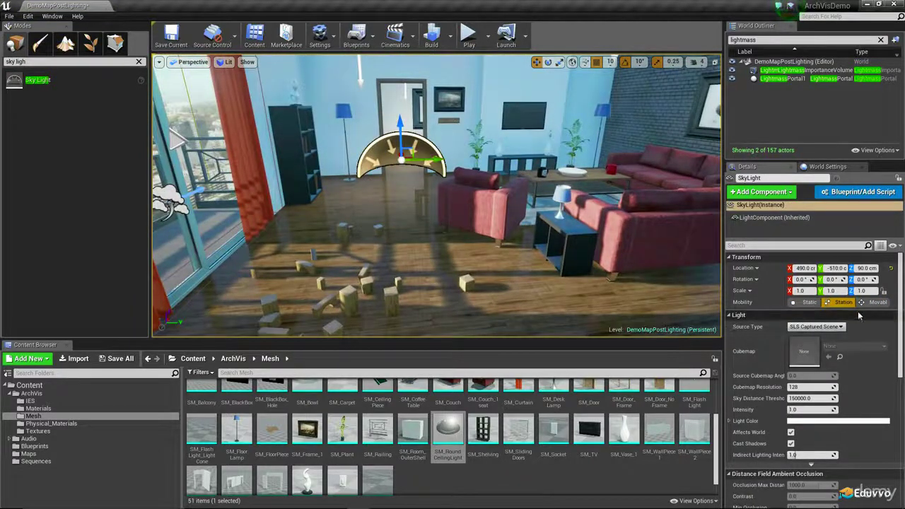
Step: Set the sky light's intensity to 0.75 after trying 0.5
scroll(834, 357, down, 1)
scroll(834, 357, down, 3)
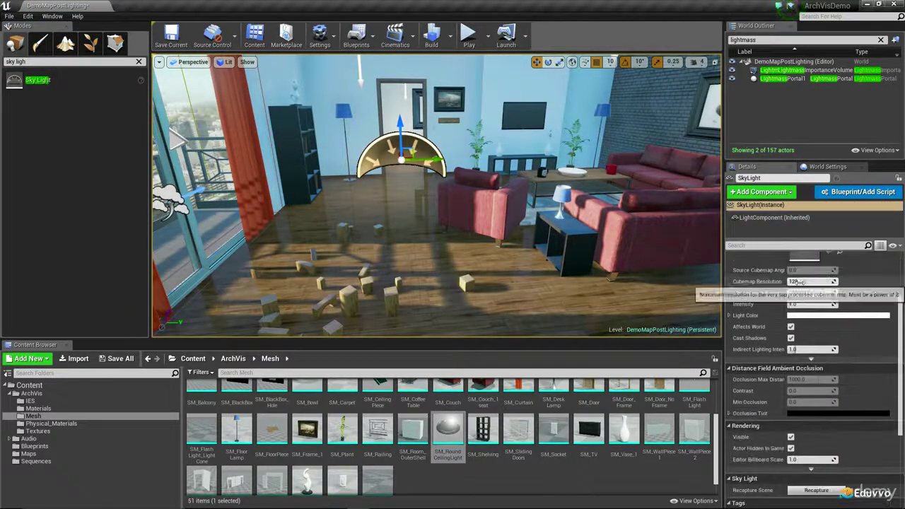
text(0.5)
key(Return)
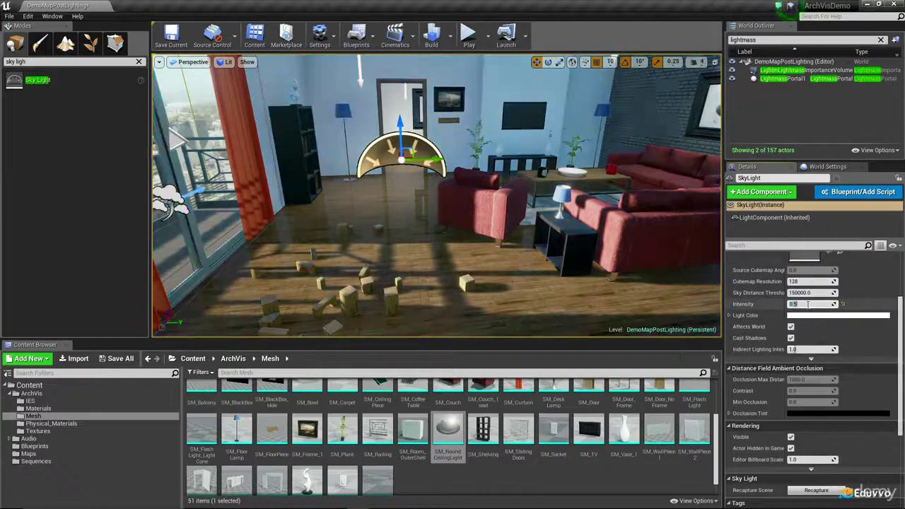
text(75)
key(Return)
Step: Check the room in game view and build the level's lighting
right_drag(489, 254, 558, 256)
key(g)
key(g)
key(g)
right_drag(475, 260, 462, 268)
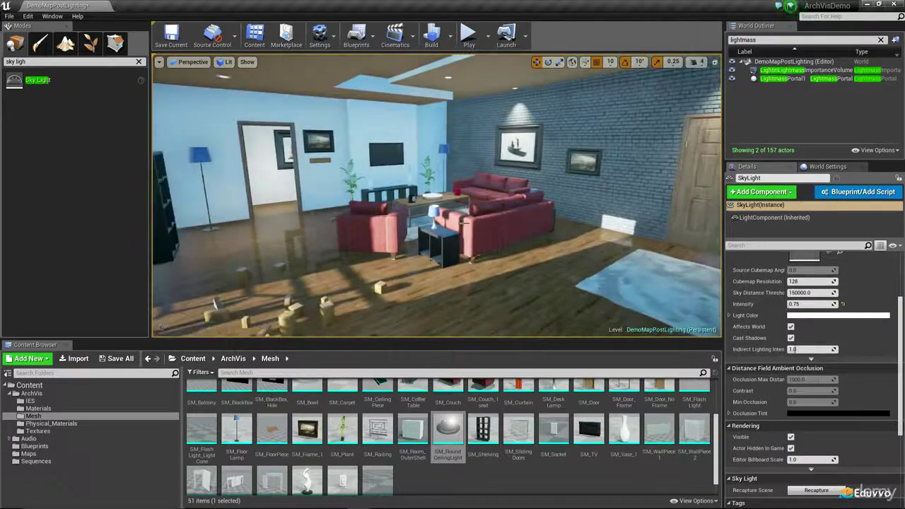
click(433, 33)
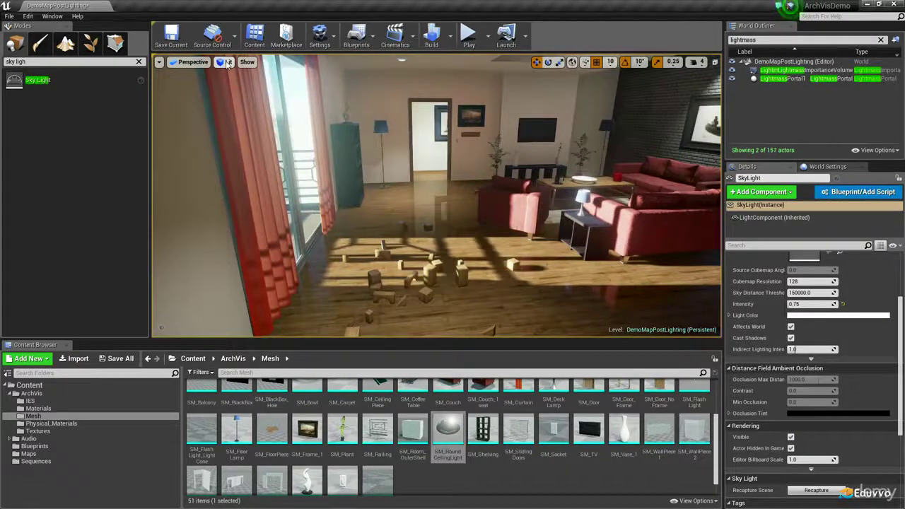
Step: Examine the room's surfaces in the Reflections view mode and return to the Lit view mode
click(227, 62)
click(244, 133)
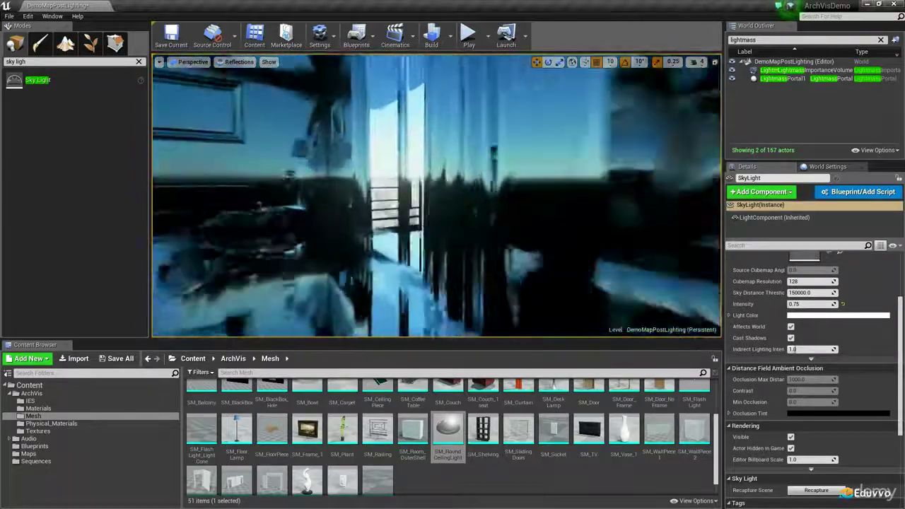
right_drag(437, 196, 457, 156)
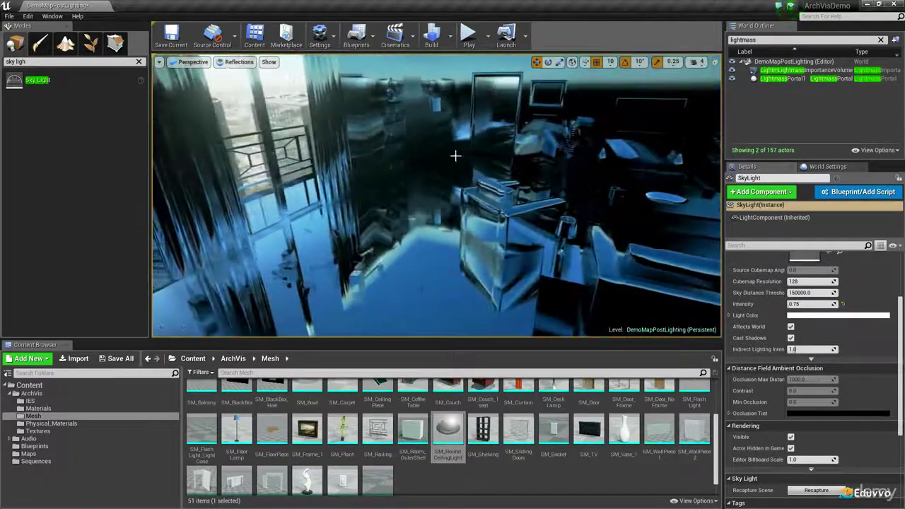
click(239, 62)
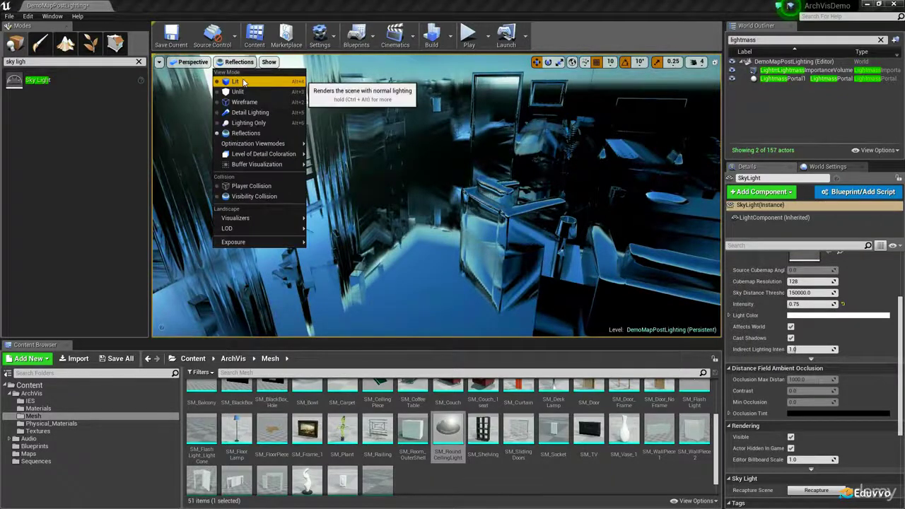
click(236, 81)
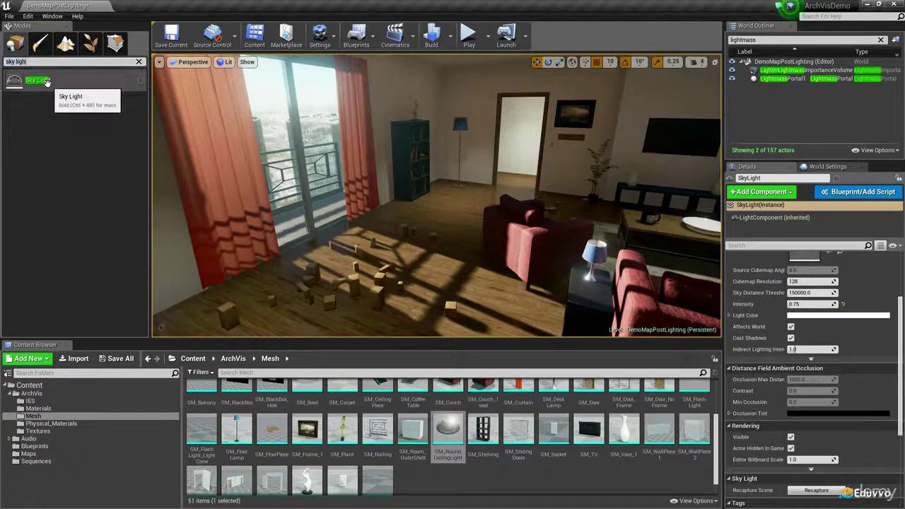
Step: Find the Sphere Reflection Capture actor, place it in the living room and move it towards the doorway
key(ctrl+a)
text(ref)
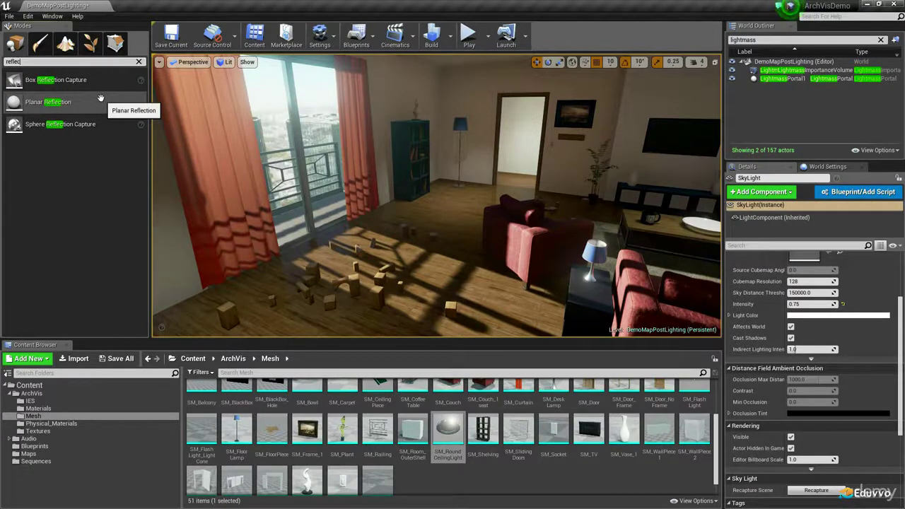
drag(42, 124, 491, 223)
key(f)
right_drag(496, 206, 483, 200)
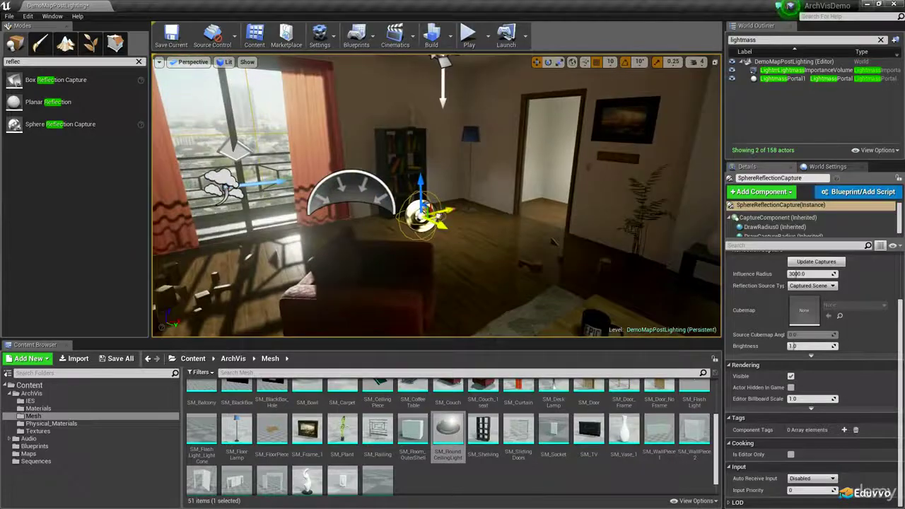
drag(440, 216, 532, 225)
Step: In the Reflections view mode, raise the sphere reflection capture to Z 150 cm and expand its advanced capture settings
click(228, 62)
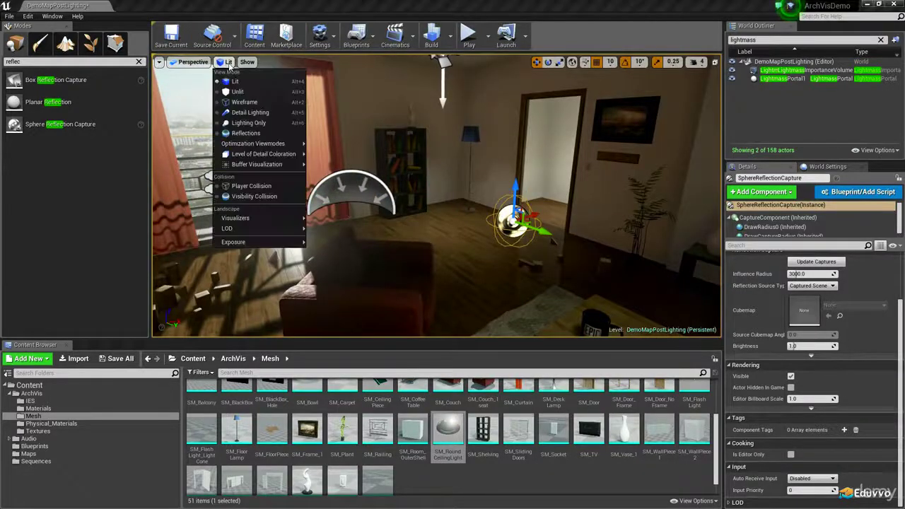
click(262, 133)
right_drag(413, 215, 491, 164)
drag(448, 237, 449, 167)
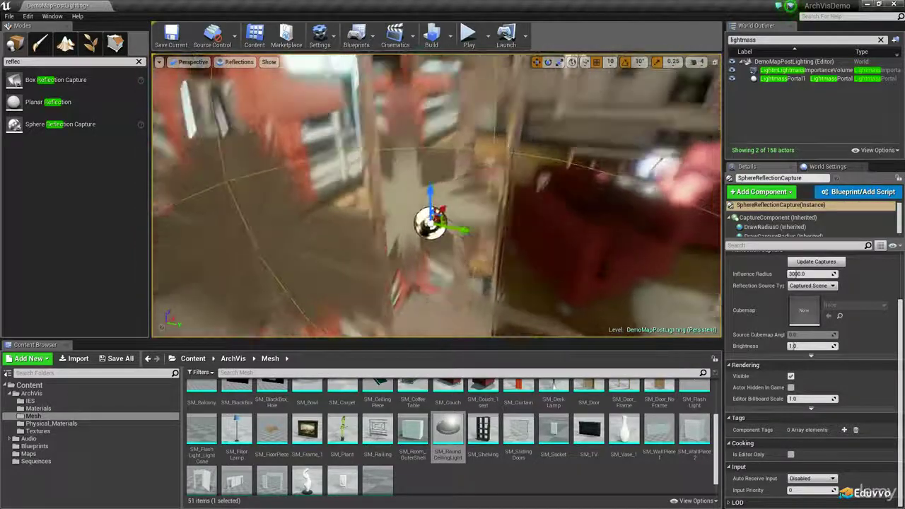
scroll(794, 324, up, 3)
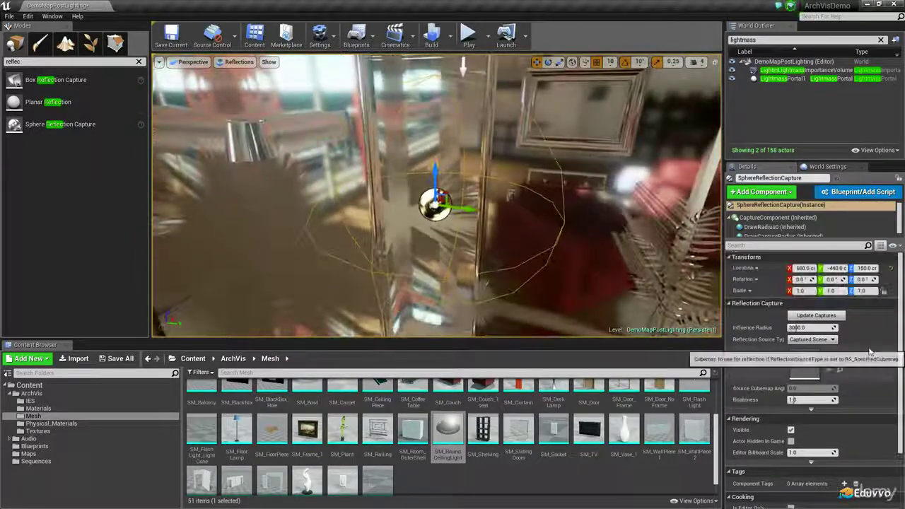
click(812, 409)
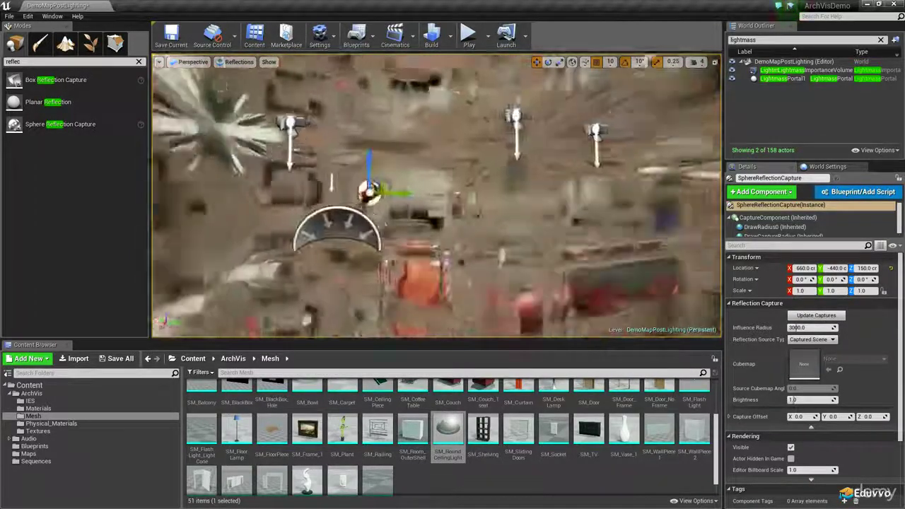
Step: Move the sphere reflection capture to about Y -280 cm and Z 130 cm, and return to the Lit view mode
right_drag(436, 196, 396, 177)
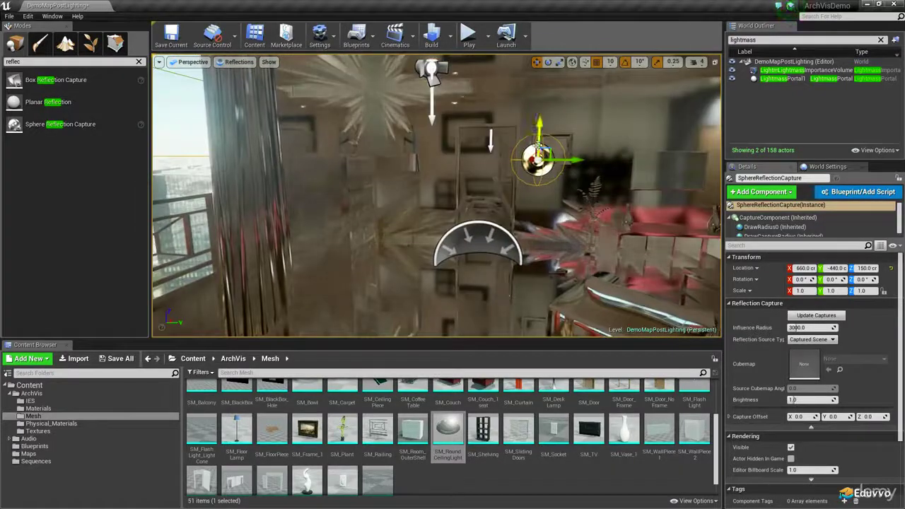
drag(548, 150, 690, 164)
click(238, 61)
click(258, 88)
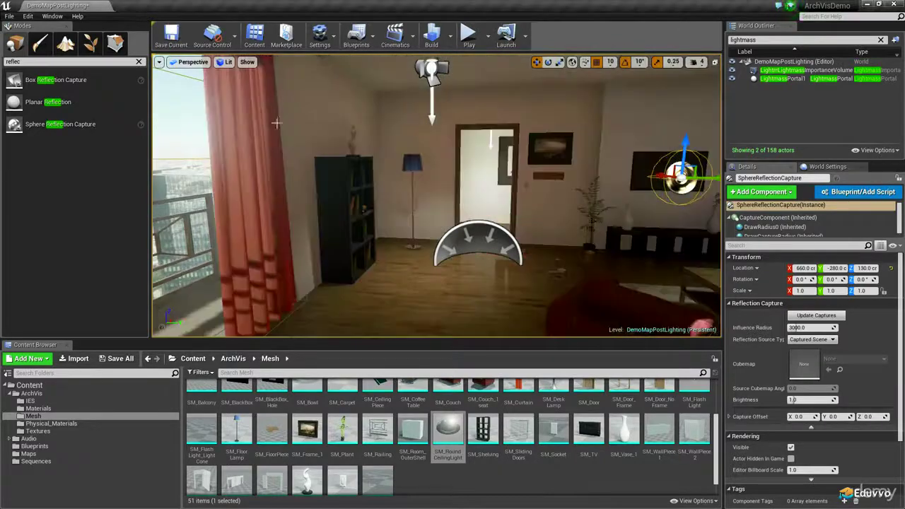
Step: Reposition the sphere reflection capture over the sofa facing the coffee table, at about X 350, Y -240, Z 100 cm
key(f)
drag(481, 185, 518, 227)
drag(510, 174, 444, 204)
drag(452, 167, 463, 77)
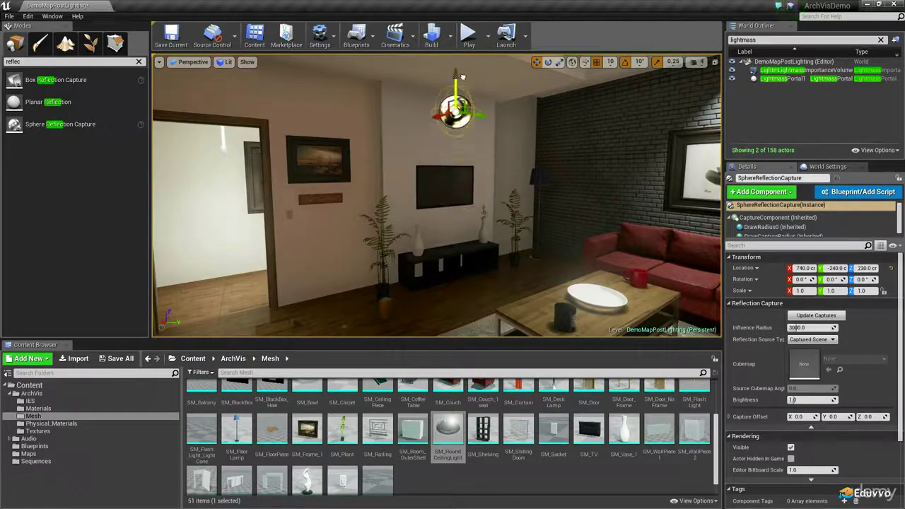
drag(453, 106, 610, 262)
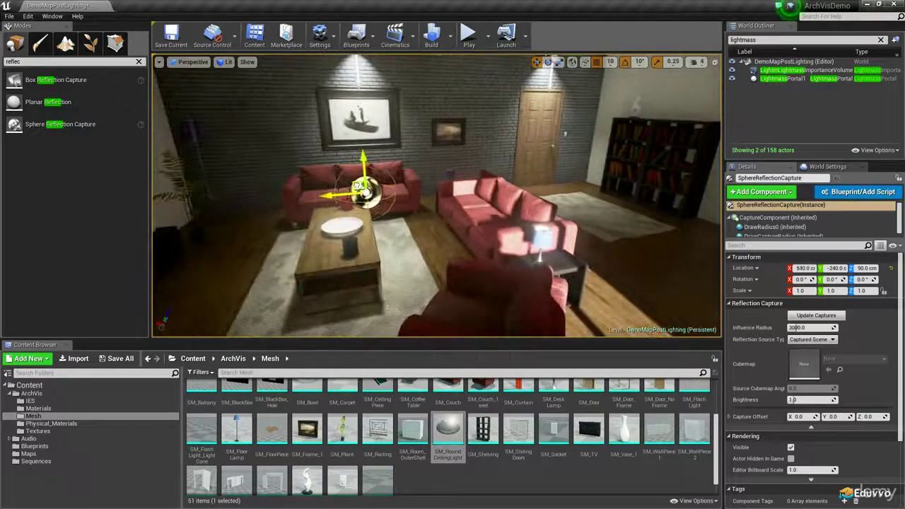
drag(358, 193, 510, 165)
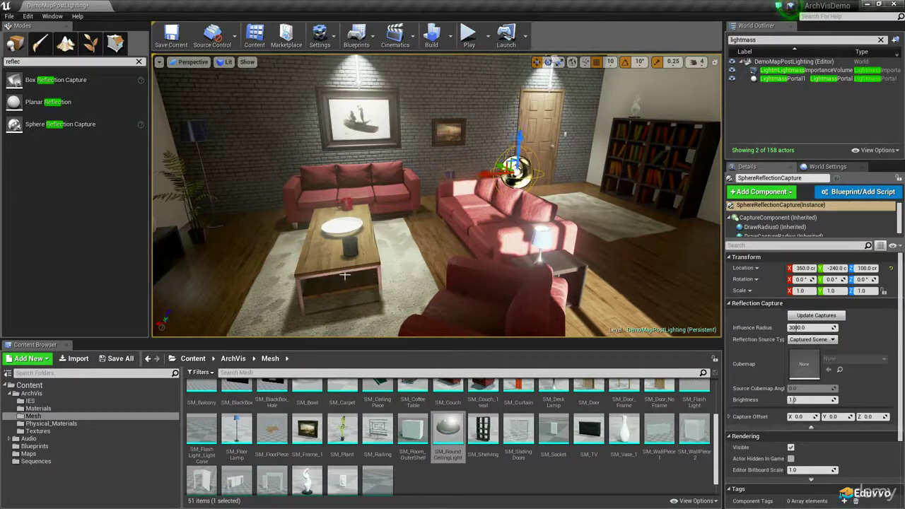
Step: Set the sphere reflection capture's influence radius to 500
right_drag(430, 261, 480, 177)
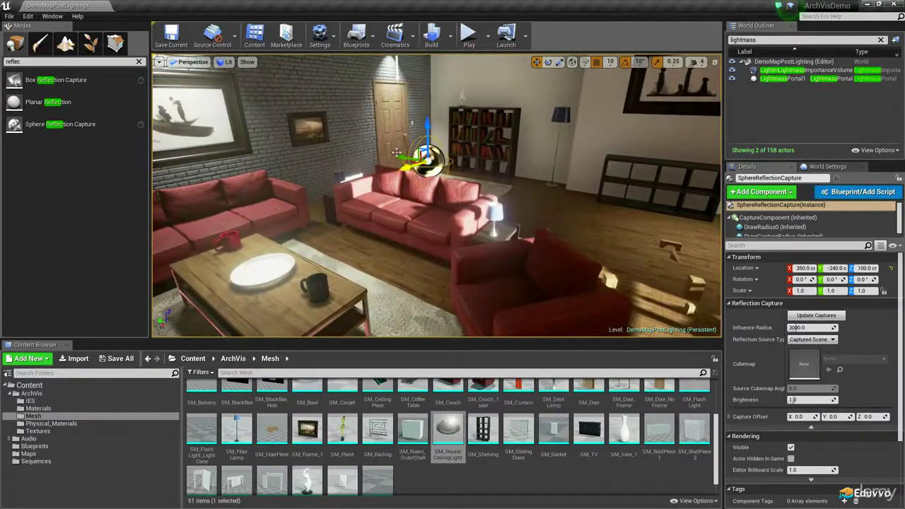
click(801, 327)
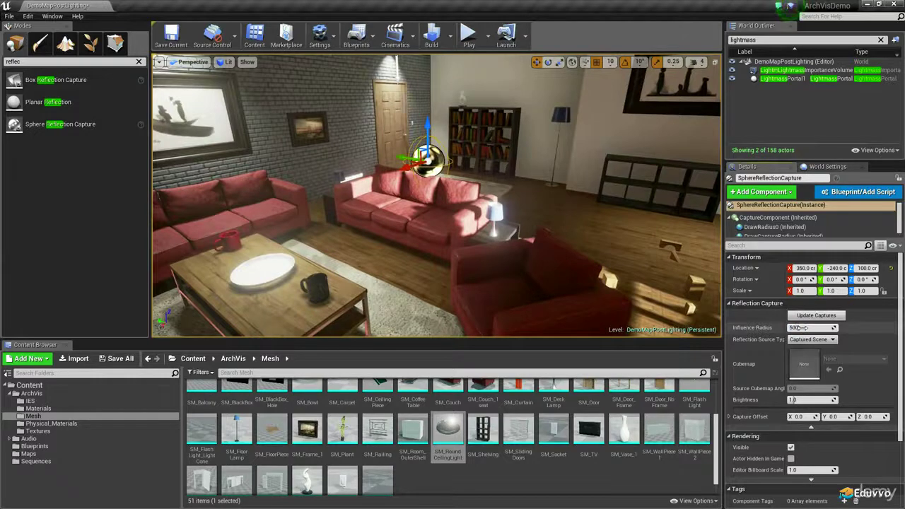
key(Return)
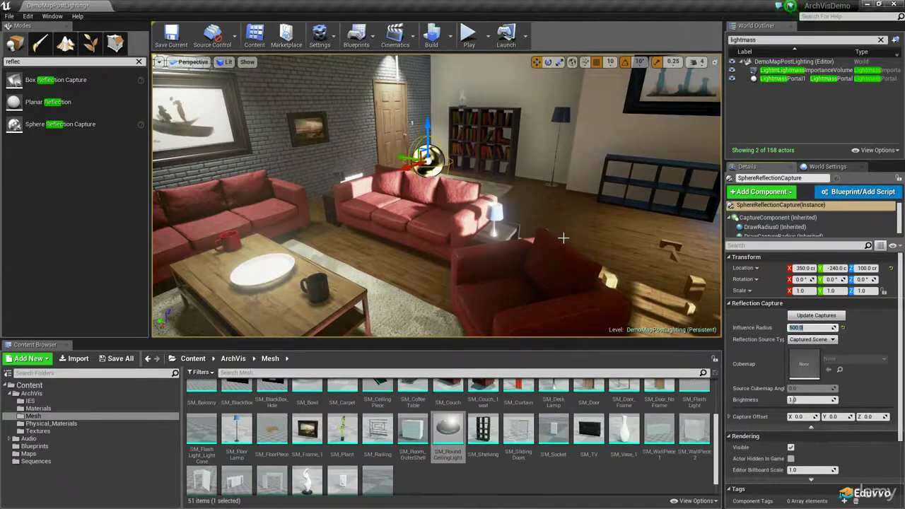
right_drag(565, 242, 529, 216)
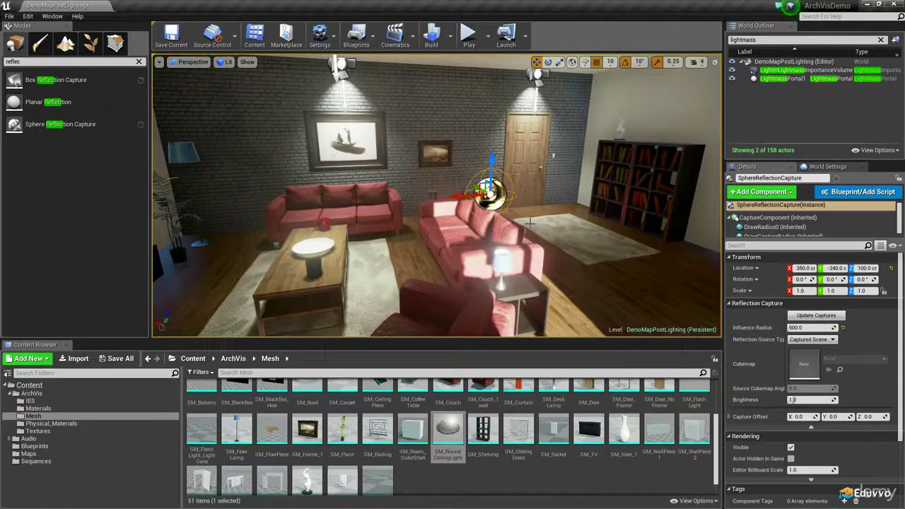
Step: Move the sphere reflection capture near the wooden door and bookshelf, at about X 90, Y -40, Z 200 cm
right_drag(529, 216, 468, 210)
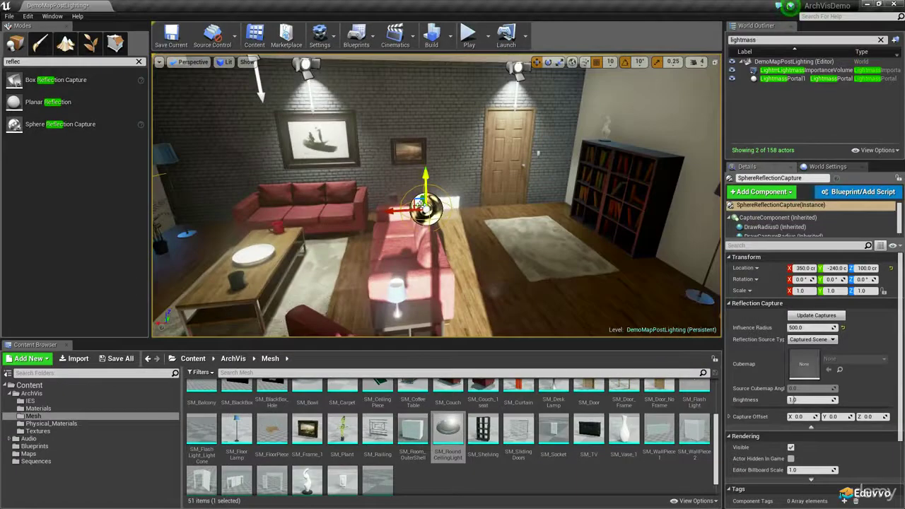
drag(419, 206, 514, 155)
right_drag(513, 166, 345, 161)
drag(336, 153, 334, 101)
right_drag(335, 113, 237, 124)
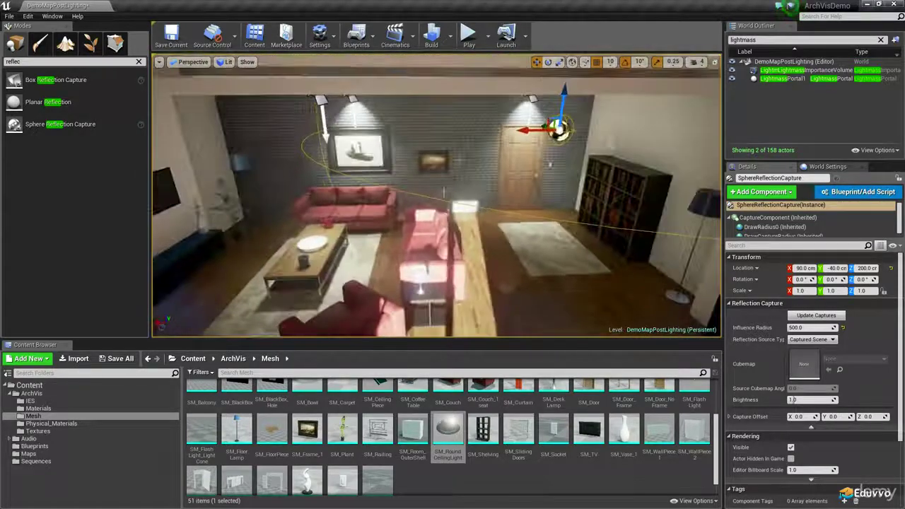
Step: In the Reflections view mode, duplicate the sphere reflection capture to the other end of the room at about X 650 cm
click(225, 61)
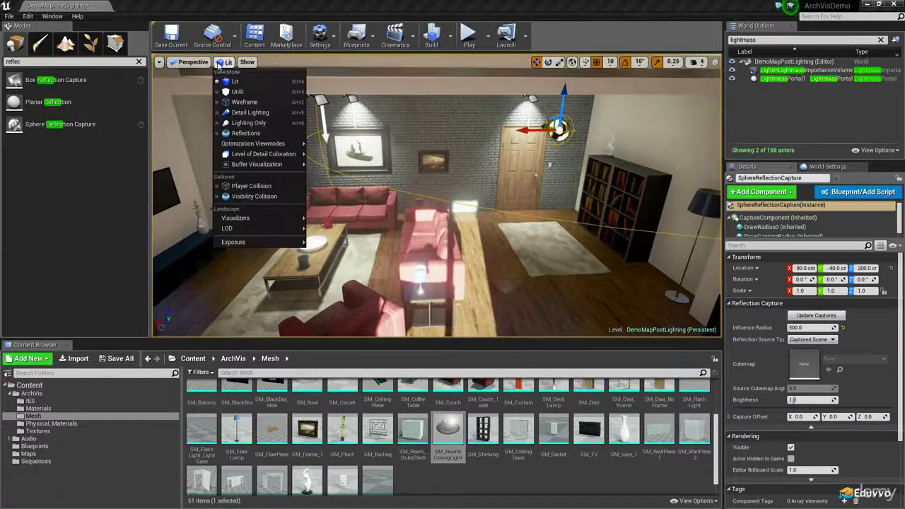
click(244, 125)
right_drag(424, 177, 375, 157)
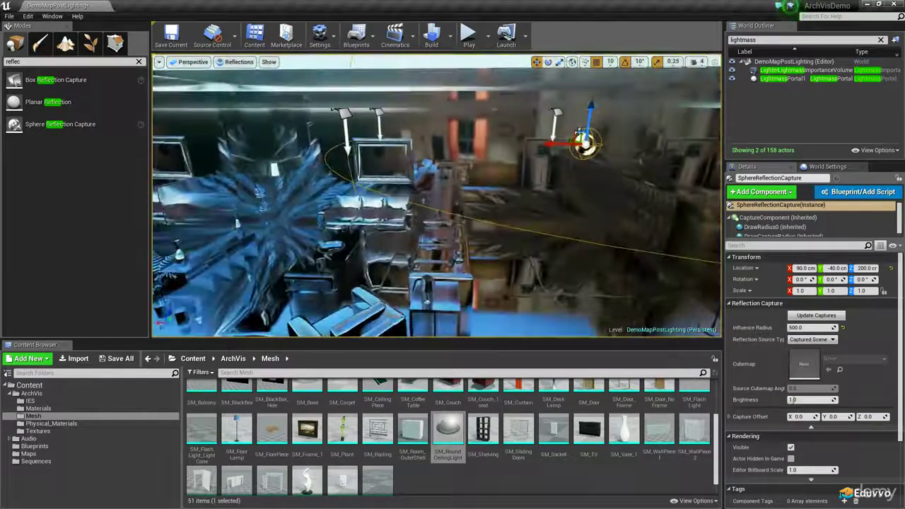
alt+drag(557, 144, 293, 159)
right_drag(437, 195, 400, 187)
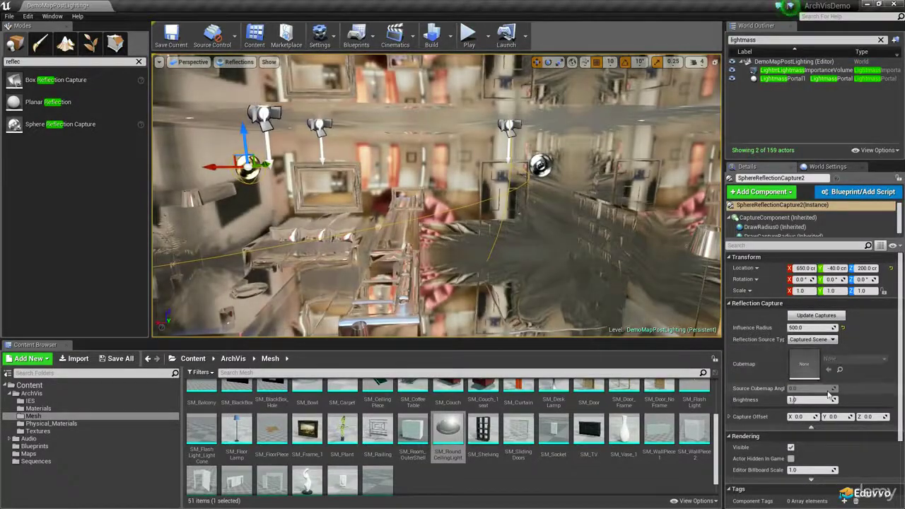
Step: Compare the two sphere reflection captures' settings and coverage, and leave the duplicate selected
click(538, 163)
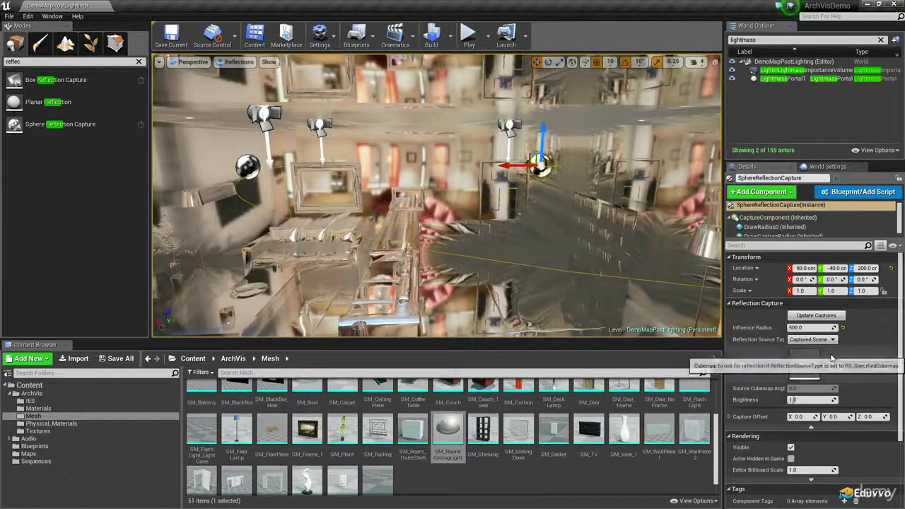
scroll(825, 447, down, 1)
scroll(852, 456, up, 1)
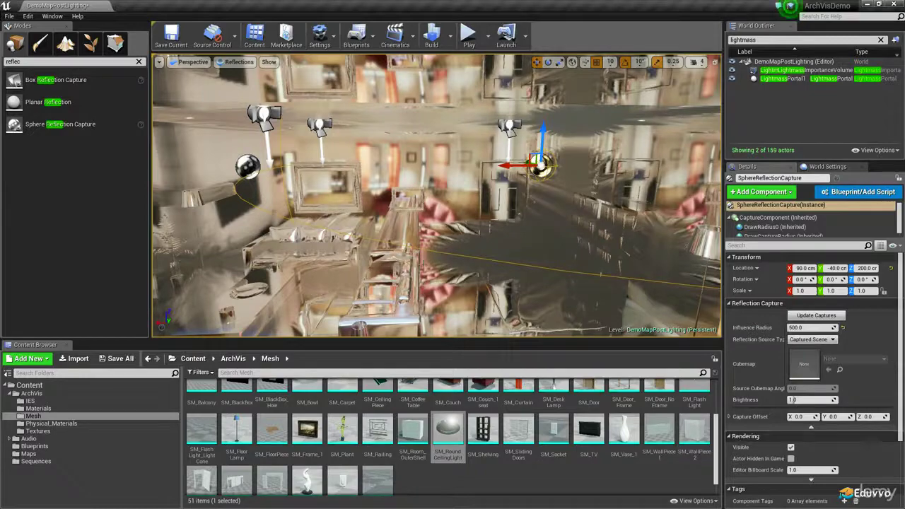
click(255, 167)
right_drag(531, 258, 396, 319)
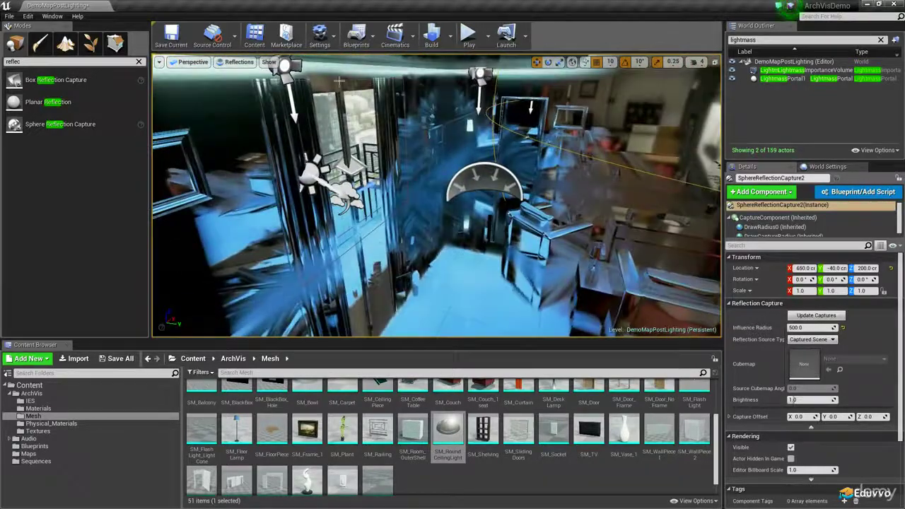
Step: Place a box reflection capture on the balcony outside the sliding doors, at X 400, Y -700, Z 140 cm
right_drag(436, 233, 407, 234)
mouse_move(497, 134)
right_down()
mouse_move(495, 125)
mouse_move(545, 142)
mouse_move(491, 147)
mouse_move(534, 135)
mouse_move(498, 138)
right_up()
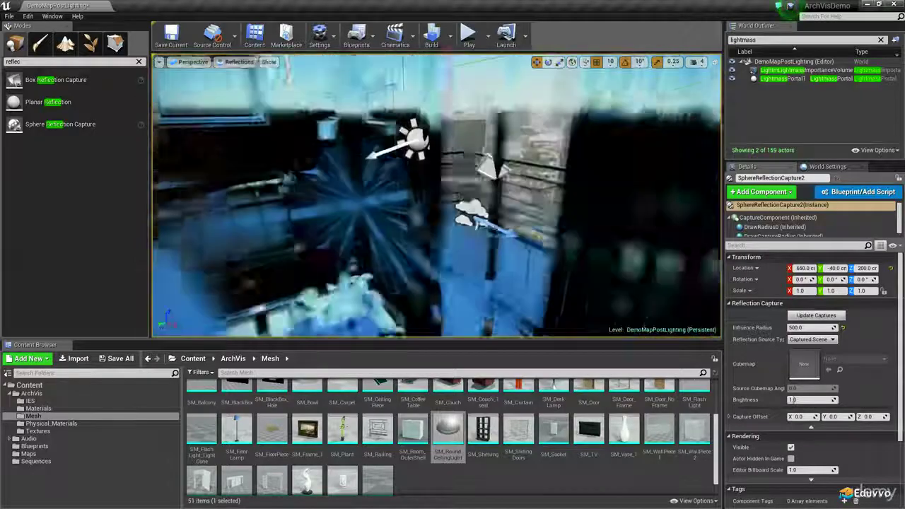
drag(60, 124, 495, 277)
right_drag(488, 262, 601, 266)
drag(320, 242, 432, 242)
right_drag(459, 205, 481, 191)
drag(436, 226, 440, 131)
right_drag(439, 130, 488, 116)
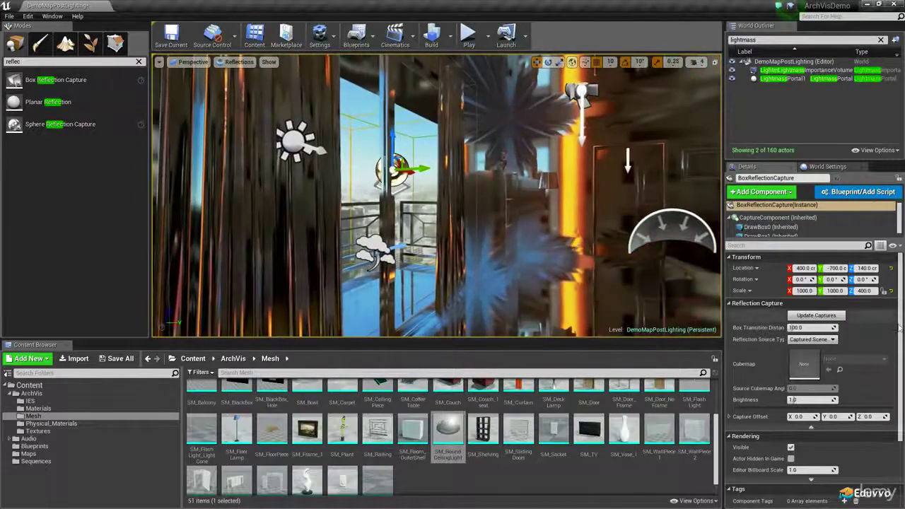
Step: Set the box reflection capture's scale to 500 on X and Y and 300 on Z
click(808, 292)
text(50)
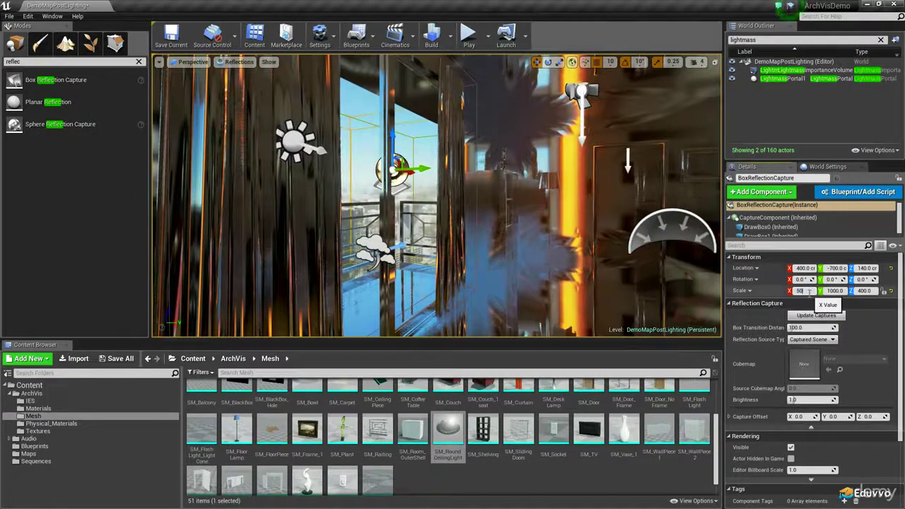
text(0)
key(Tab)
key(Tab)
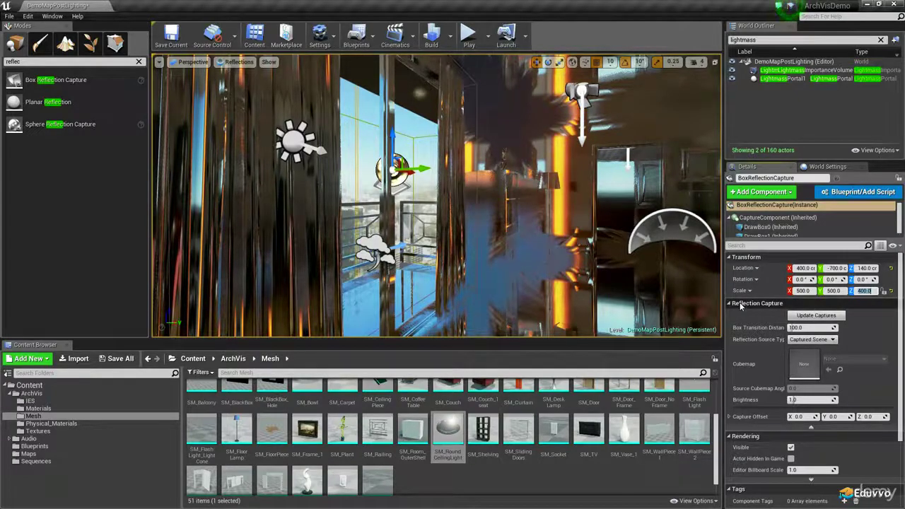
right_drag(452, 199, 311, 186)
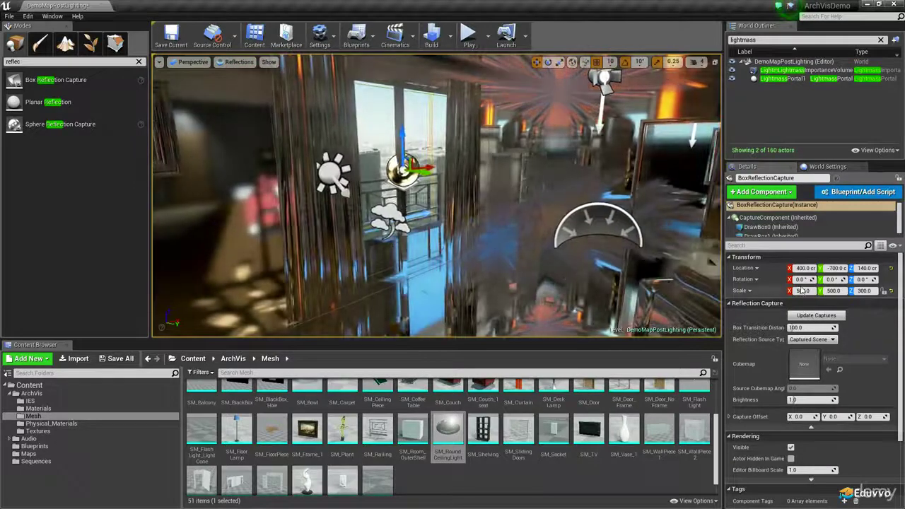
Step: Set the box reflection capture's X and Y scale to 300 and nudge its Y capture offset to about 3.95
text(00)
key(Tab)
text(300)
key(Return)
right_drag(495, 191, 534, 177)
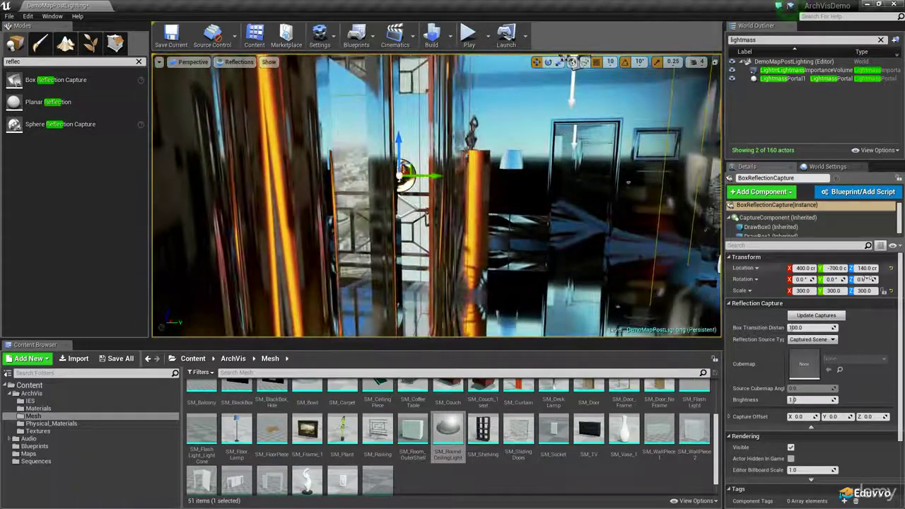
mouse_move(835, 416)
mouse_down()
mouse_move(824, 416)
mouse_move(840, 416)
mouse_up()
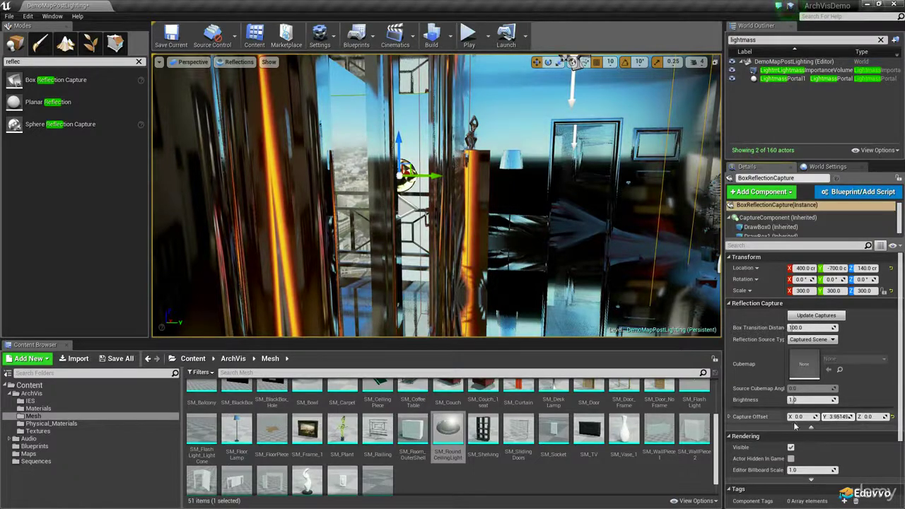
Step: Switch the viewport to the Lit view mode and examine the sofas, floor and balcony area
click(239, 62)
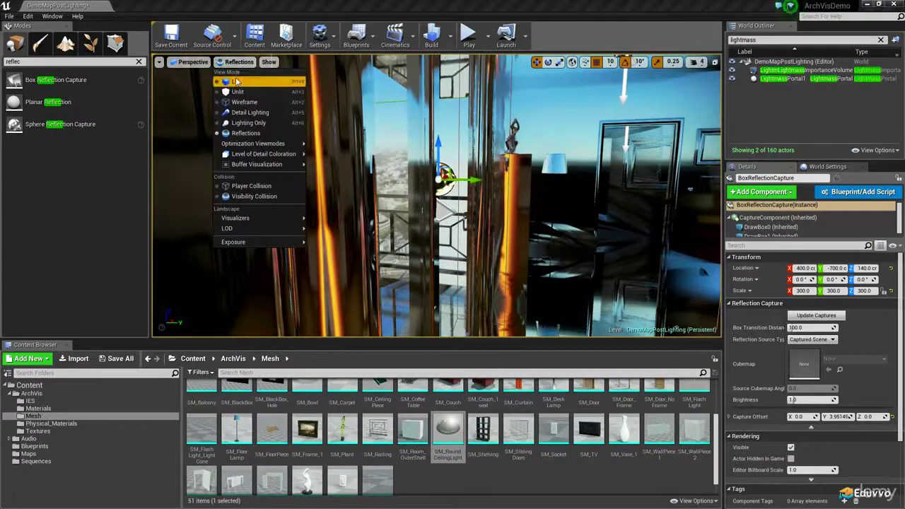
click(237, 81)
right_drag(437, 196, 511, 170)
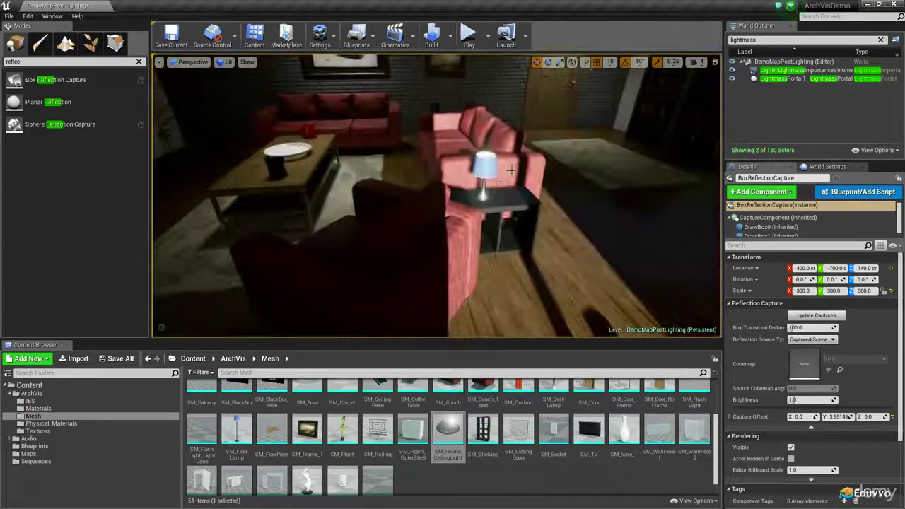
right_drag(435, 239, 503, 237)
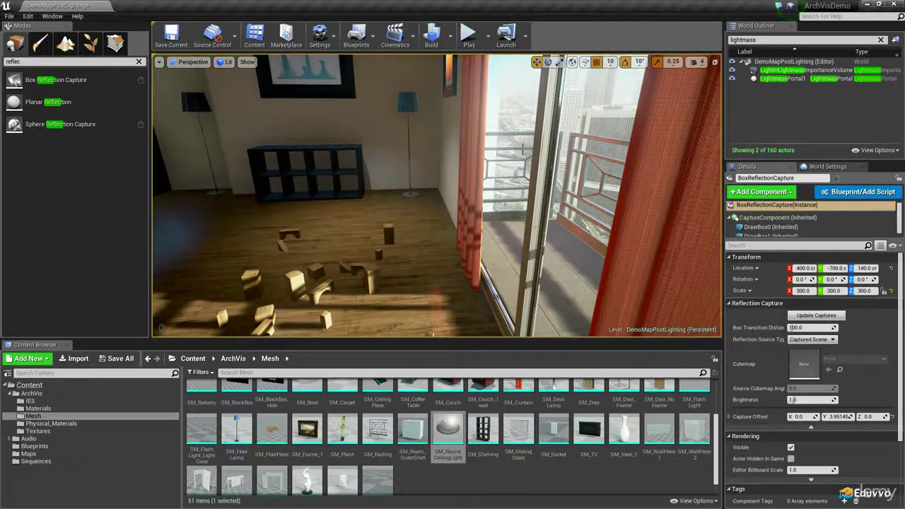
Step: In the Reflections view mode, duplicate the second sphere reflection capture along Y to about X 650, Y -600, Z 200 cm
click(227, 63)
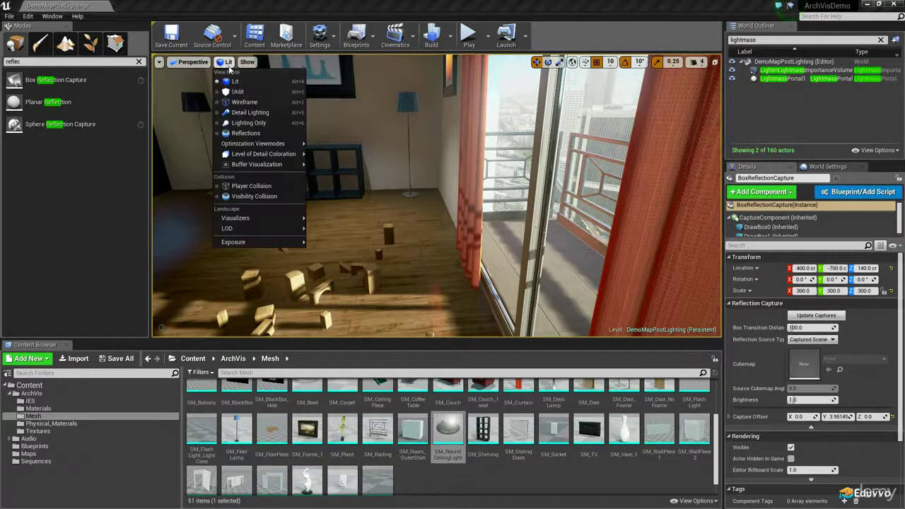
click(244, 134)
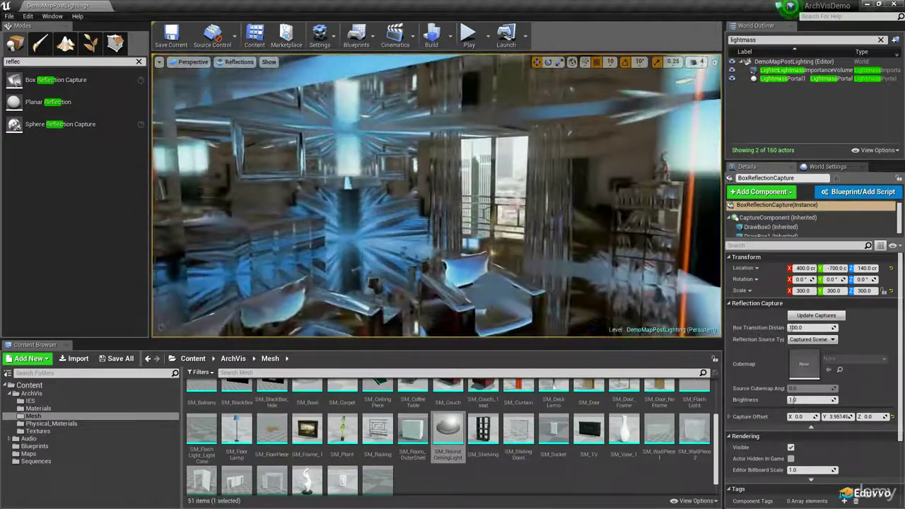
right_drag(436, 196, 529, 196)
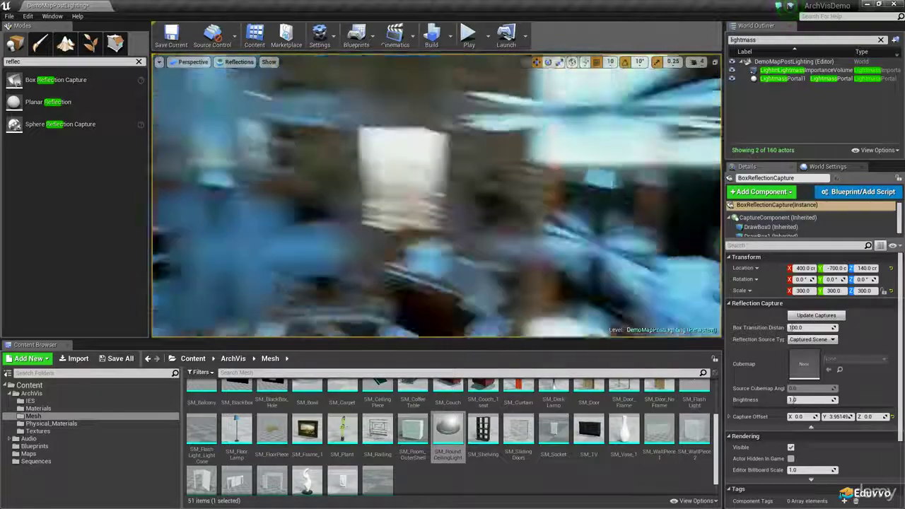
click(593, 104)
right_drag(593, 104, 523, 89)
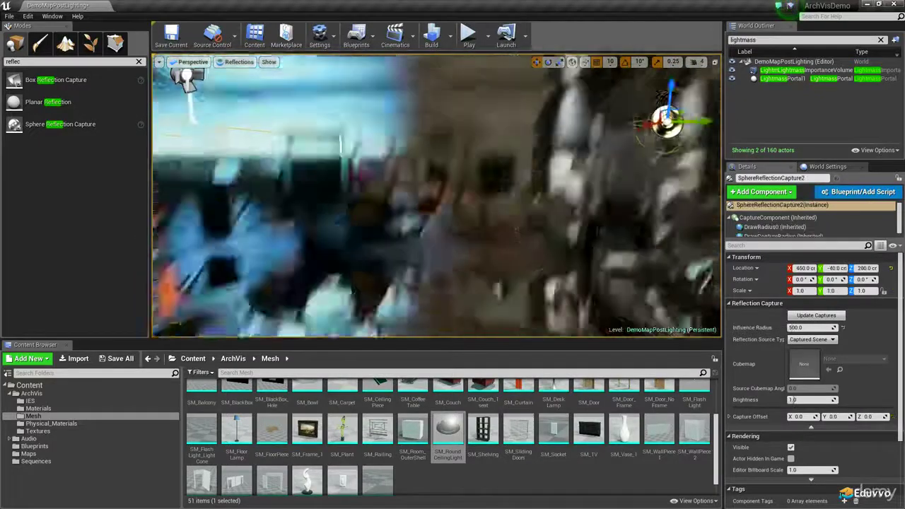
alt+drag(567, 166, 271, 162)
right_drag(272, 162, 159, 163)
Step: Set the duplicated sphere capture's influence radius to 250 and move it to X 770, Y -550 cm
click(813, 328)
text(250)
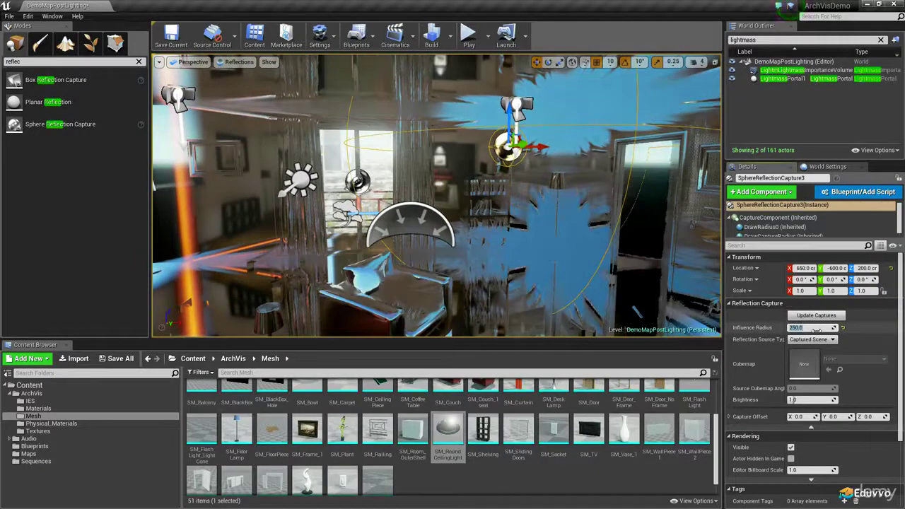
key(Return)
drag(540, 145, 587, 150)
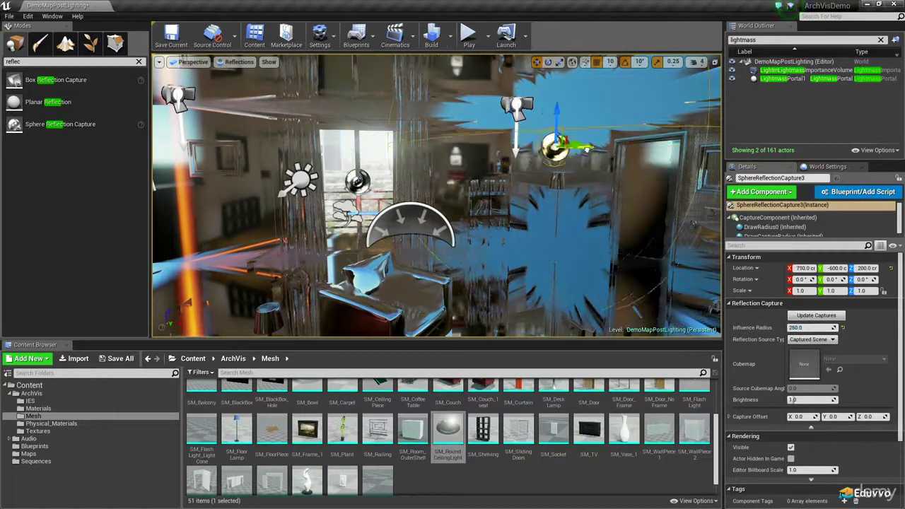
mouse_move(437, 196)
right_down()
mouse_move(410, 191)
mouse_move(481, 196)
mouse_move(425, 185)
mouse_move(440, 191)
right_up()
drag(423, 166, 480, 163)
right_drag(467, 177, 543, 181)
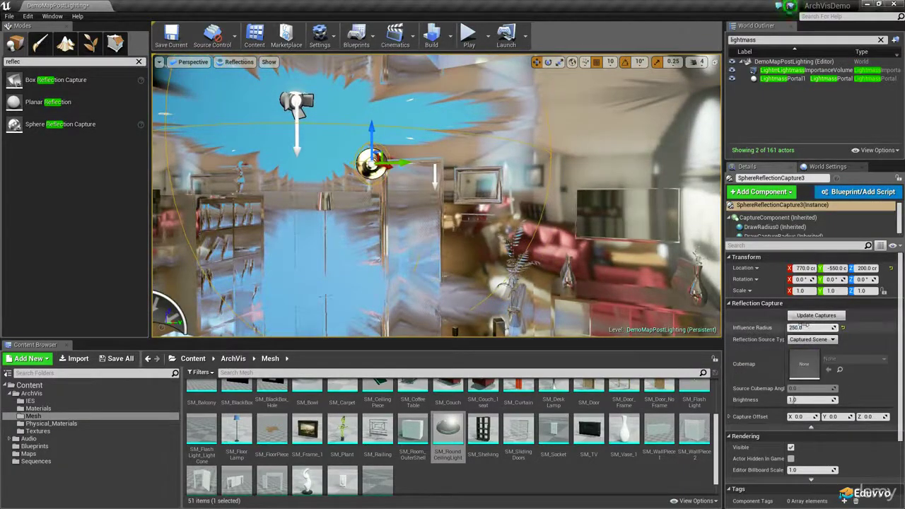
Step: Set that sphere capture's influence radius to 275 and duplicate it along X to the opposite end of the room
mouse_move(679, 152)
right_down()
mouse_move(636, 156)
mouse_move(686, 146)
right_up()
alt+drag(686, 146, 243, 142)
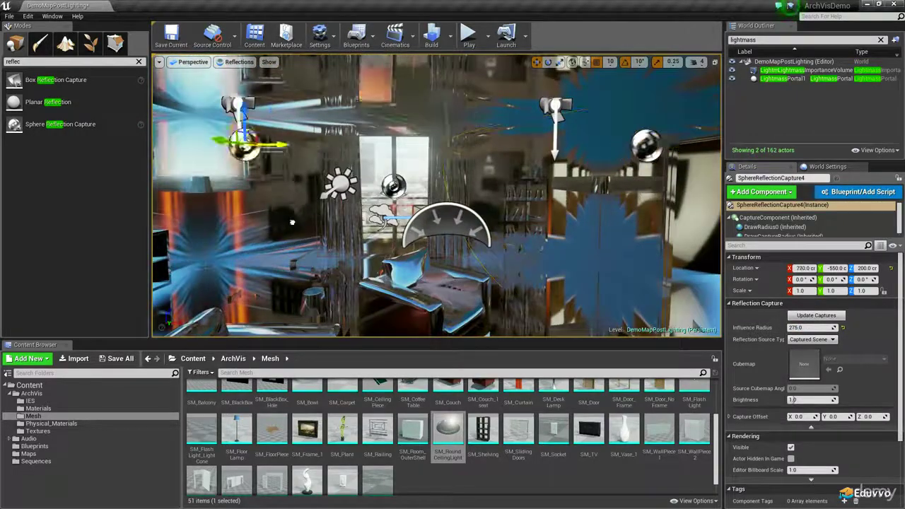
right_drag(242, 141, 375, 124)
Step: Return the viewport to the Lit view mode and examine the room's walls and ceiling with editor icons hidden
click(239, 62)
click(262, 77)
key(g)
key(g)
key(g)
key(g)
click(444, 185)
right_drag(444, 185, 525, 249)
key(g)
Step: Select the wall surface behind the bookshelf and check its lightmap resolution against the wall's shading
click(525, 249)
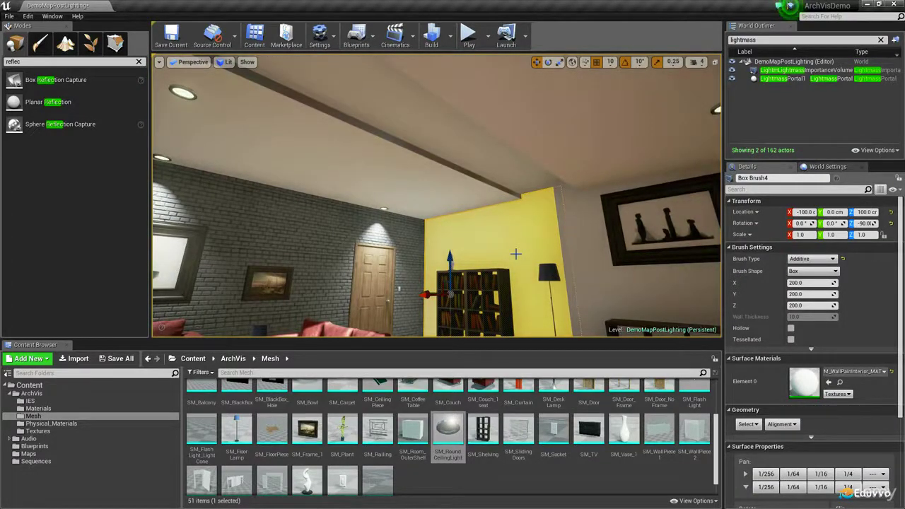
scroll(883, 269, down, 5)
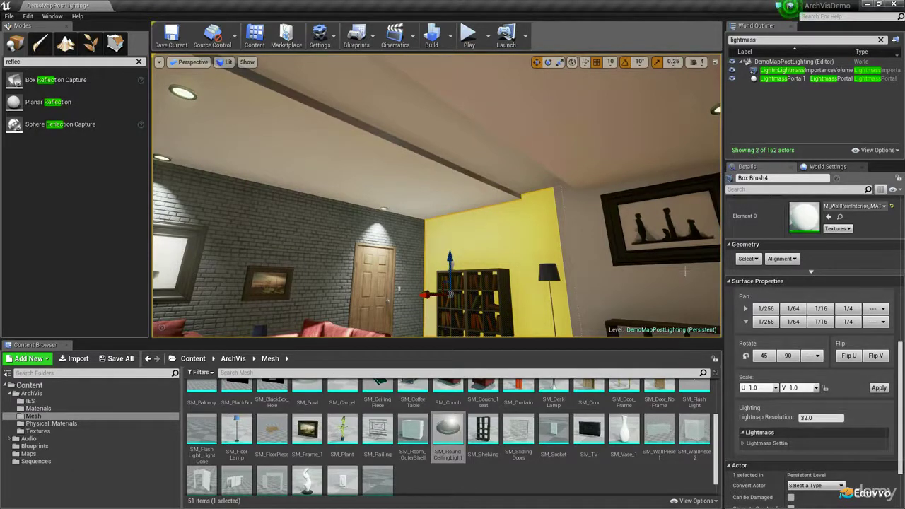
right_drag(522, 183, 503, 215)
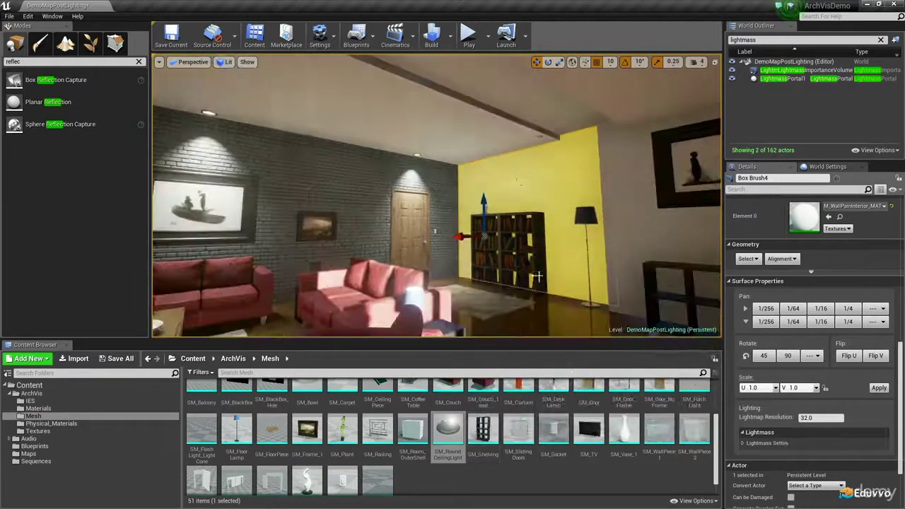
key(g)
key(g)
right_drag(543, 240, 565, 239)
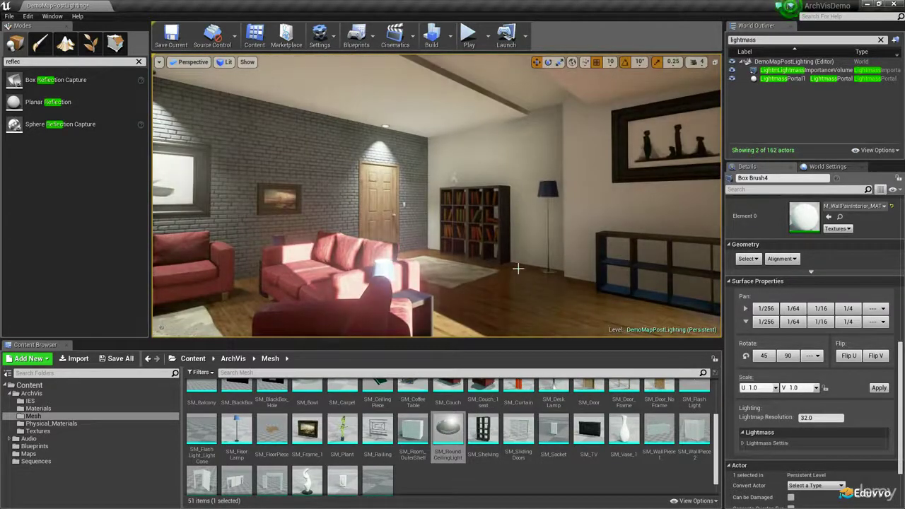
Step: Compare the lighting settings of the bookshelf mesh with the lightmap resolution of the wall behind it
click(492, 213)
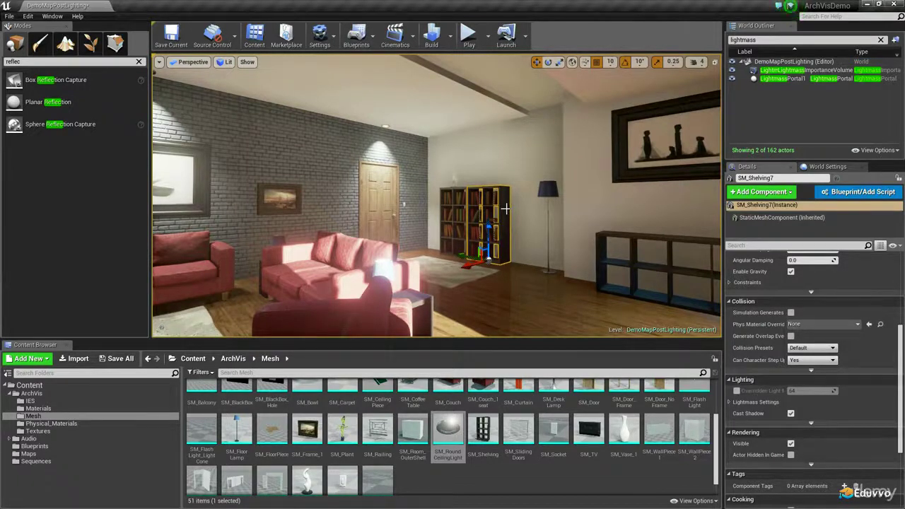
click(520, 165)
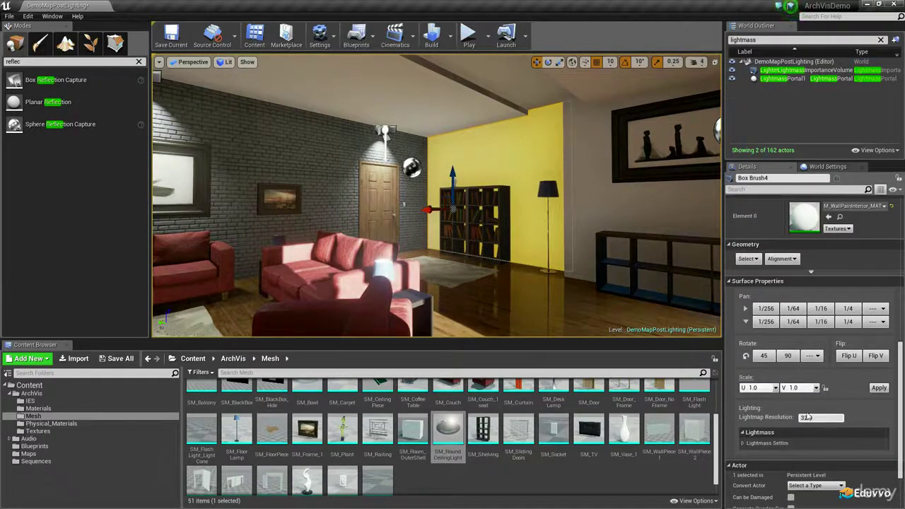
right_drag(564, 266, 564, 259)
key(g)
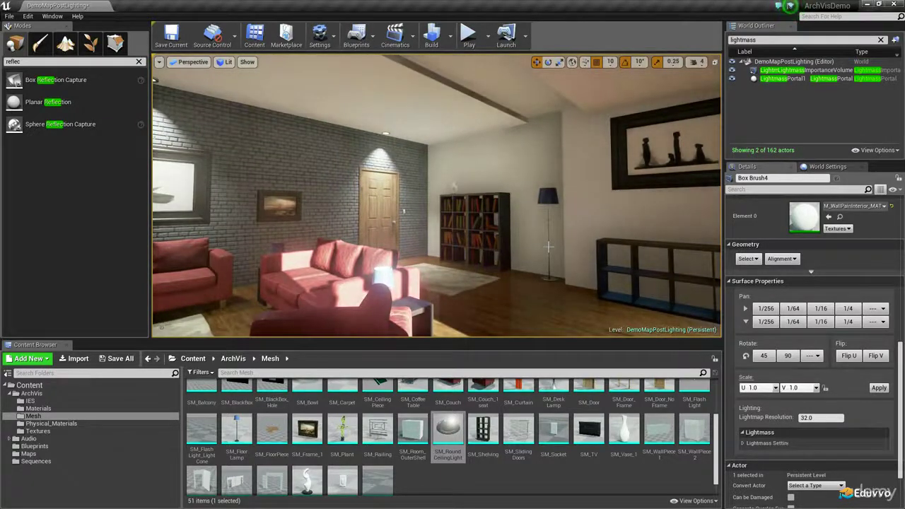
key(g)
key(g)
key(g)
Step: Select the white ceiling surfaces around the recess together, across three box brushes
right_drag(548, 247, 563, 226)
right_drag(588, 262, 411, 220)
key(g)
key(w)
key(w)
mouse_move(554, 185)
right_down()
mouse_move(562, 168)
mouse_move(638, 157)
mouse_move(631, 134)
mouse_move(622, 170)
mouse_move(700, 145)
mouse_move(608, 140)
mouse_move(538, 219)
right_up()
key(s)
click(556, 174)
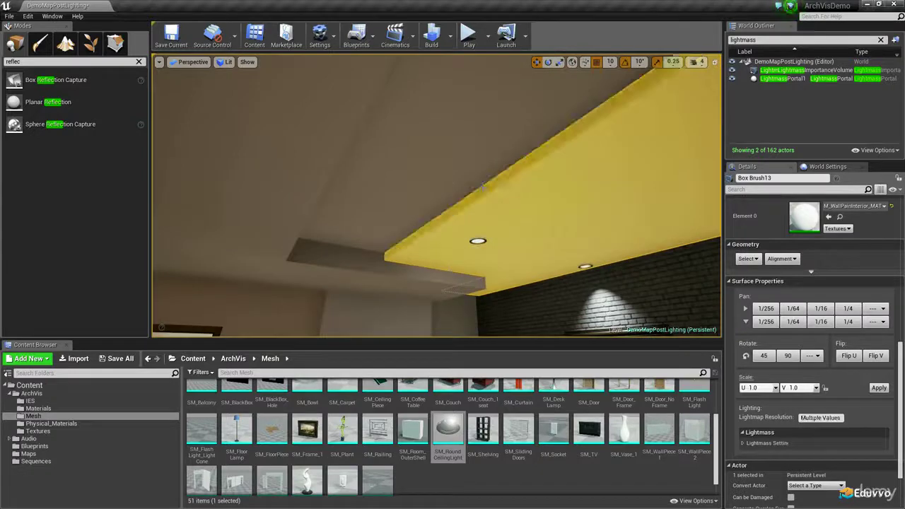
ctrl+click(383, 224)
right_drag(238, 219, 249, 275)
right_drag(456, 185, 592, 168)
Step: Set the lightmap resolution of the selected ceiling surfaces to 16 and build the level's lighting
key(g)
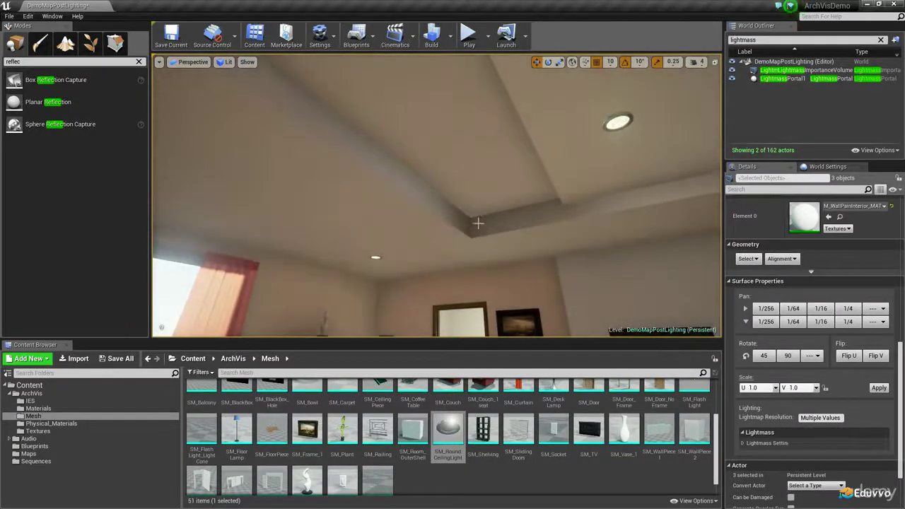
key(g)
right_drag(469, 210, 485, 252)
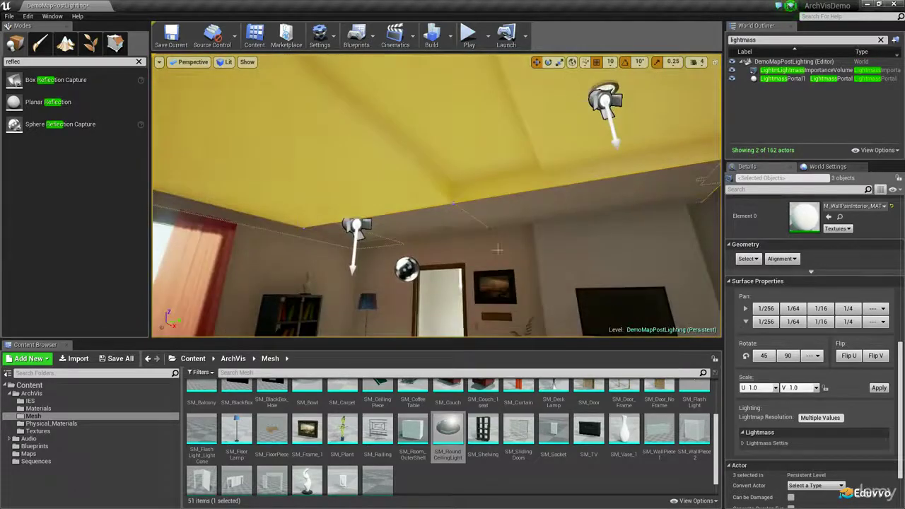
click(820, 418)
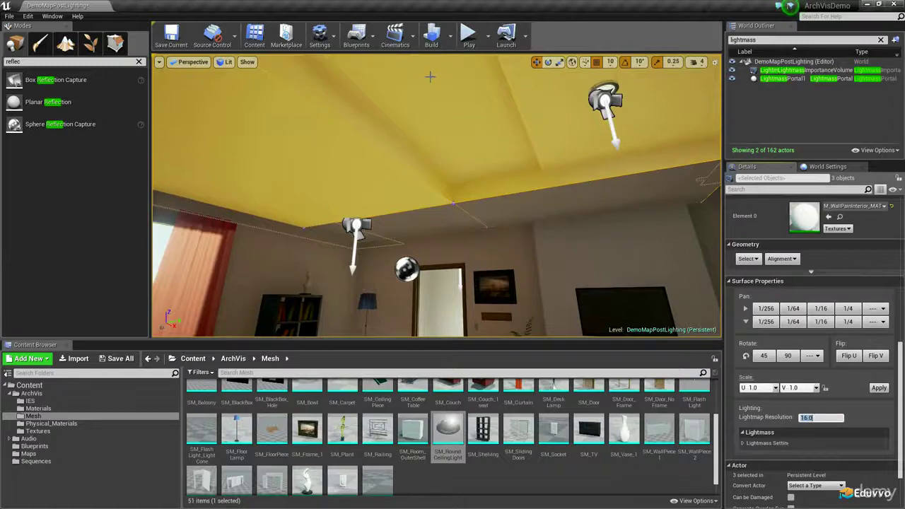
right_drag(457, 150, 481, 62)
key(g)
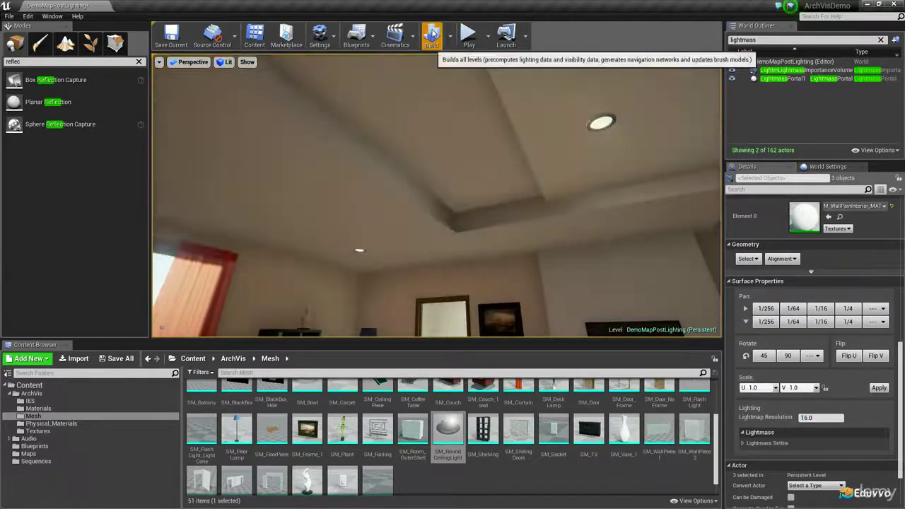
click(432, 34)
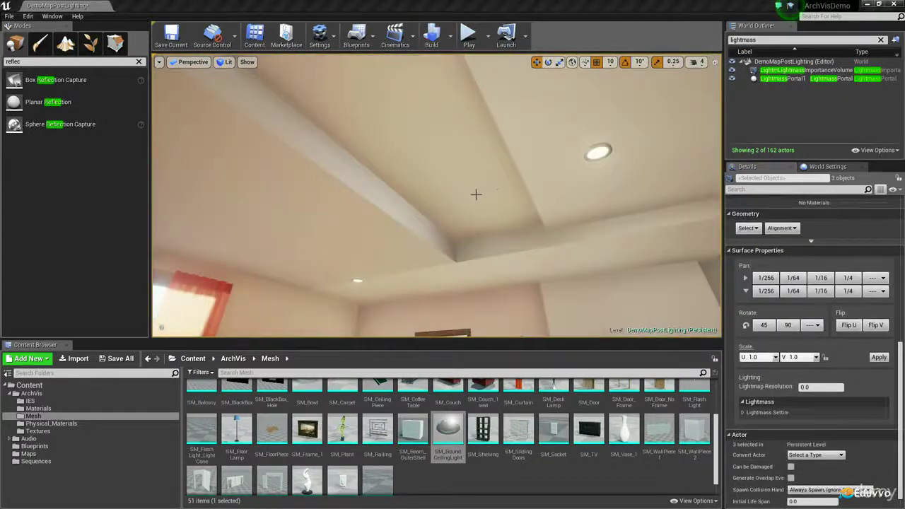
Step: Examine the ceiling recess corner after the build and check the lightmap resolution of each adjoining ceiling surface
right_drag(508, 214, 505, 218)
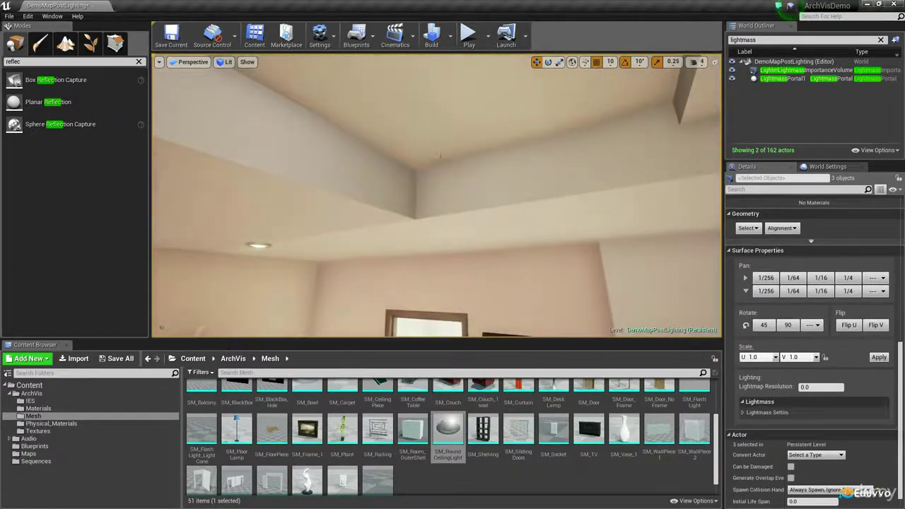
right_drag(416, 237, 408, 245)
click(371, 174)
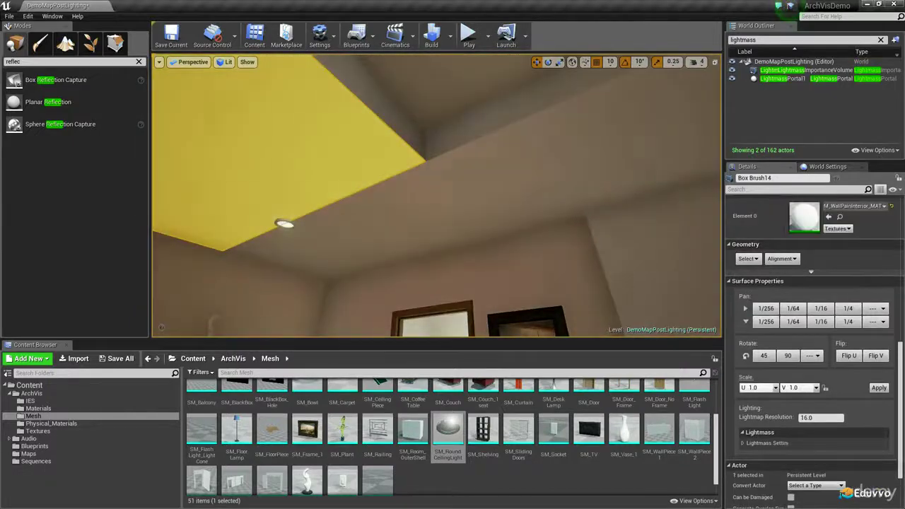
click(413, 220)
mouse_move(486, 220)
right_down()
mouse_move(467, 226)
mouse_move(475, 233)
right_up()
click(475, 233)
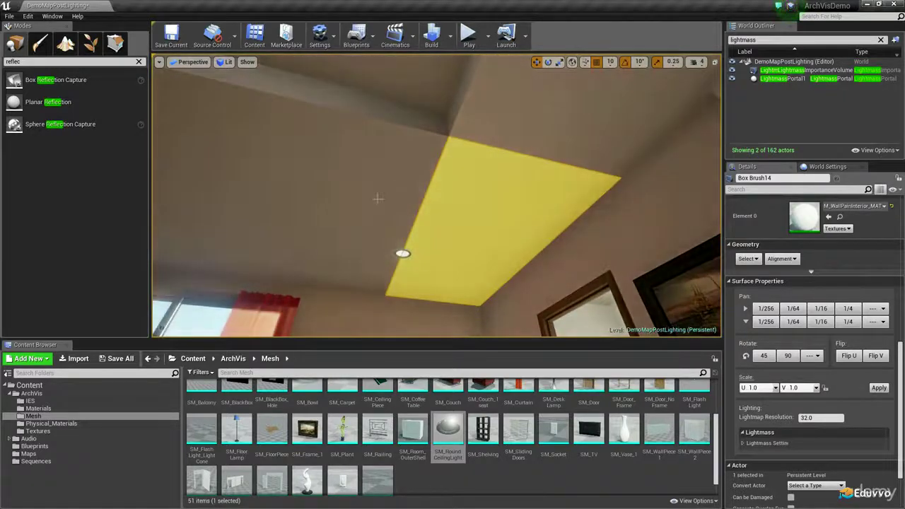
click(379, 199)
right_drag(505, 213, 492, 213)
click(408, 220)
click(541, 203)
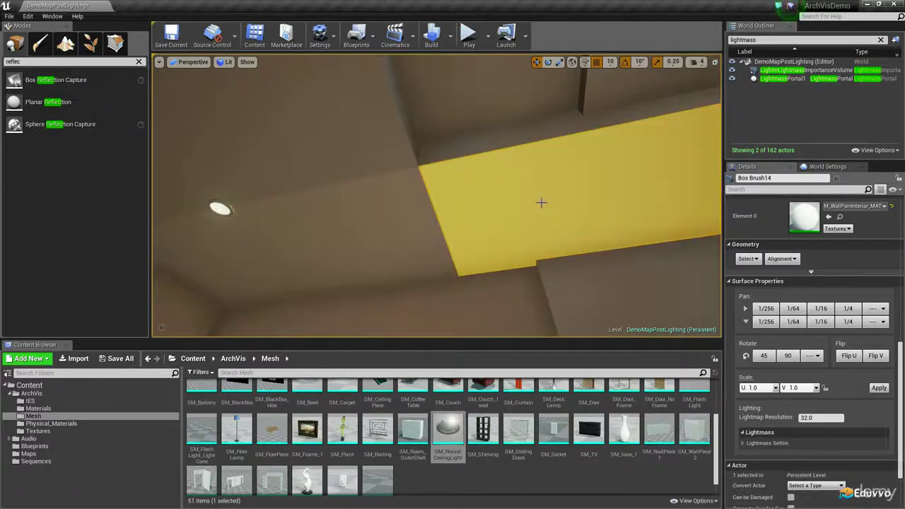
Step: Set the lightmap resolution of the ceiling strip beside the recess to 16 and check that of the adjoining ceiling surfaces
click(389, 227)
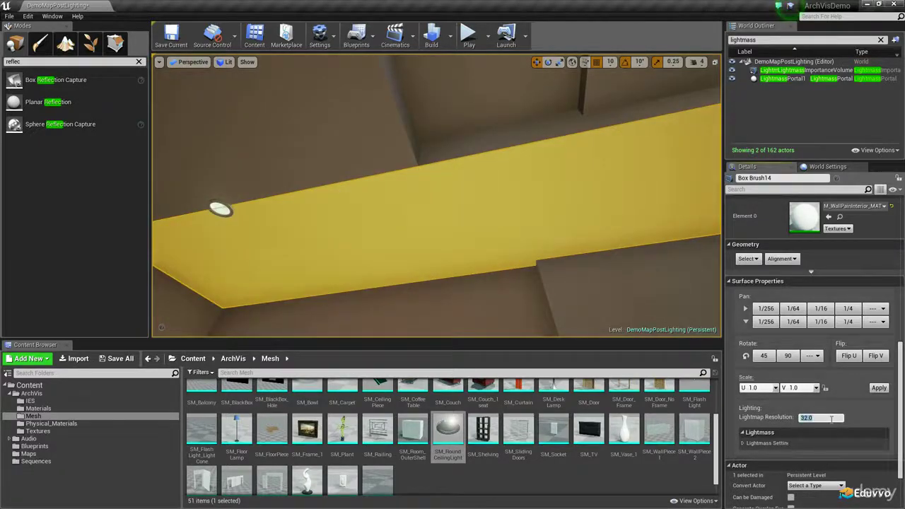
right_drag(406, 261, 491, 220)
click(457, 211)
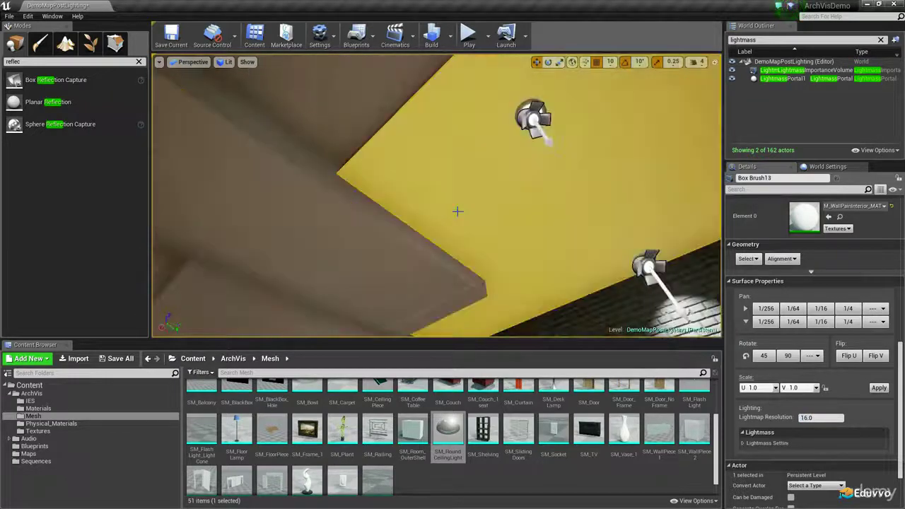
right_drag(387, 175, 404, 182)
click(254, 184)
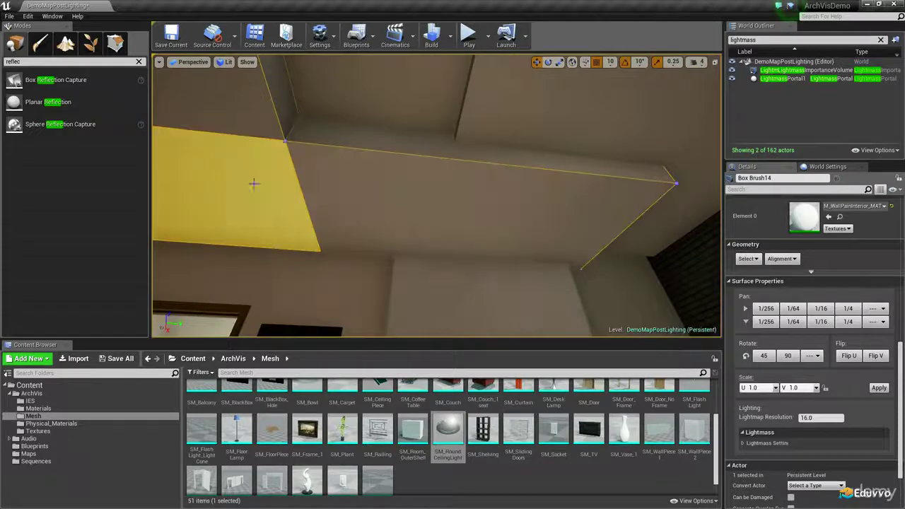
mouse_move(509, 201)
right_down()
mouse_move(478, 216)
mouse_move(450, 210)
right_up()
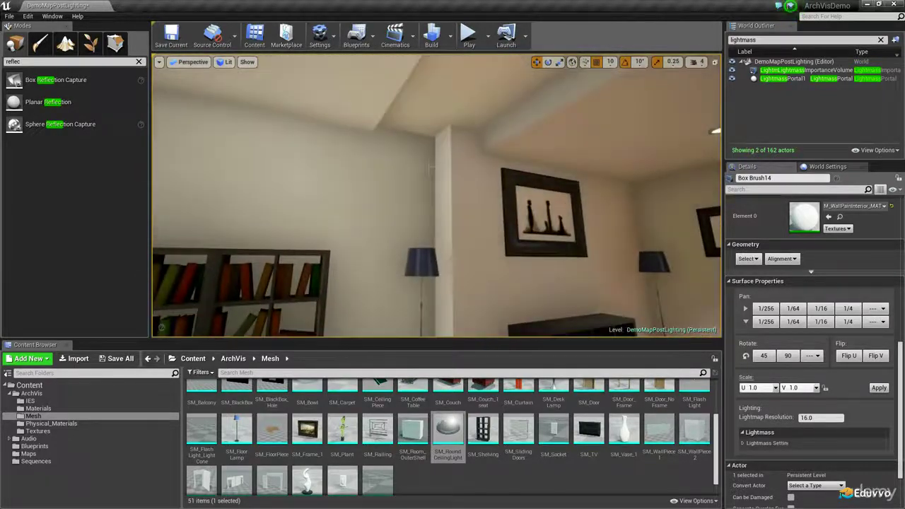
Step: Select all the living room's wall surfaces together, including the column's narrow face, the TV wall and the brick wall
click(423, 145)
click(444, 157)
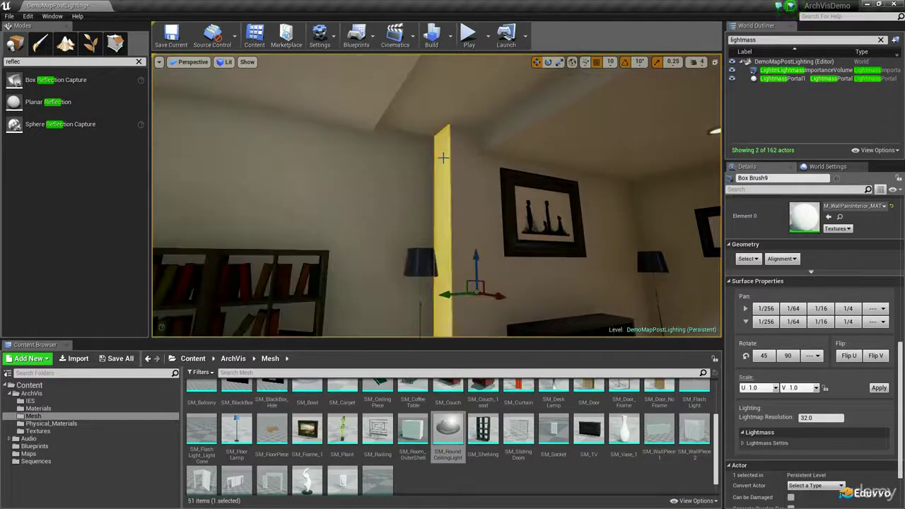
click(413, 153)
ctrl+click(444, 157)
right_drag(466, 160, 445, 164)
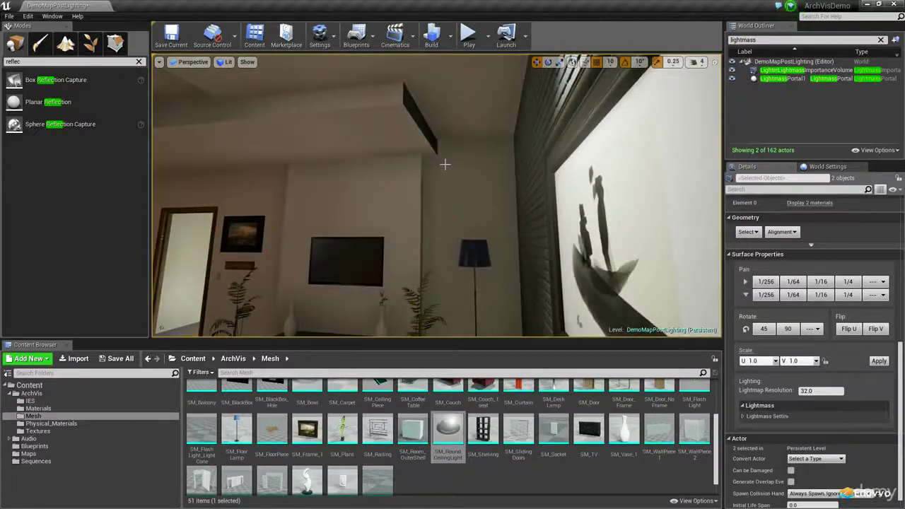
ctrl+click(458, 180)
mouse_move(458, 180)
right_down()
mouse_move(408, 157)
mouse_move(451, 174)
right_up()
right_drag(456, 209, 424, 237)
ctrl+click(445, 151)
right_drag(445, 151, 369, 127)
mouse_move(401, 157)
right_down()
mouse_move(354, 157)
mouse_move(418, 161)
mouse_move(401, 160)
right_up()
ctrl+click(437, 152)
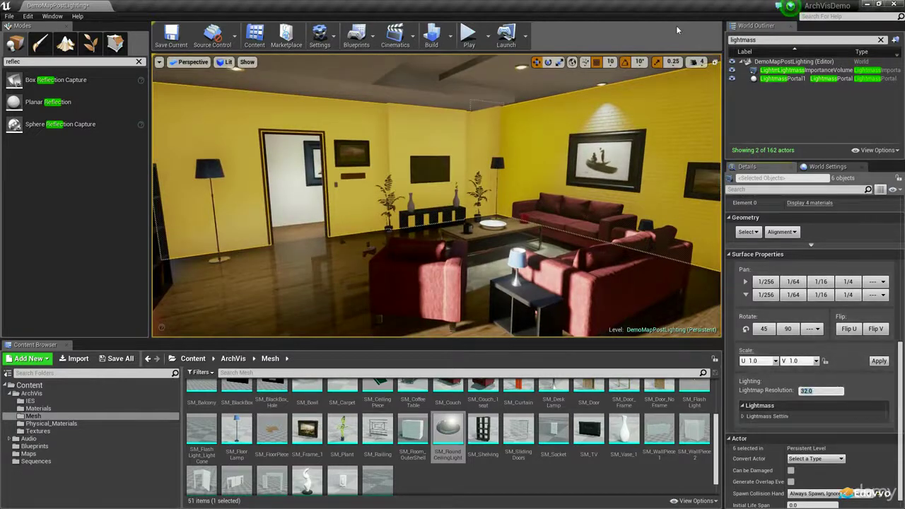
Step: Set the lightmap resolution of the selected wall surfaces to 16 and build the level's lighting
text(16)
key(Return)
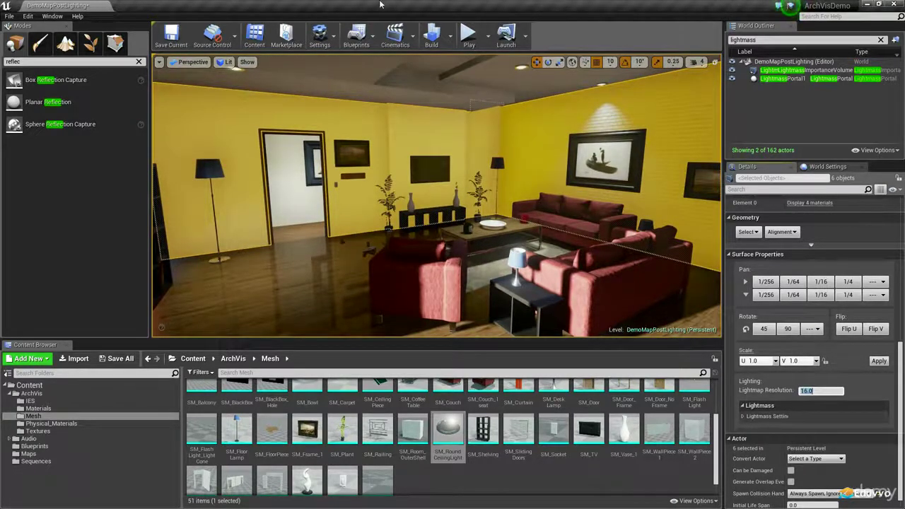
click(430, 39)
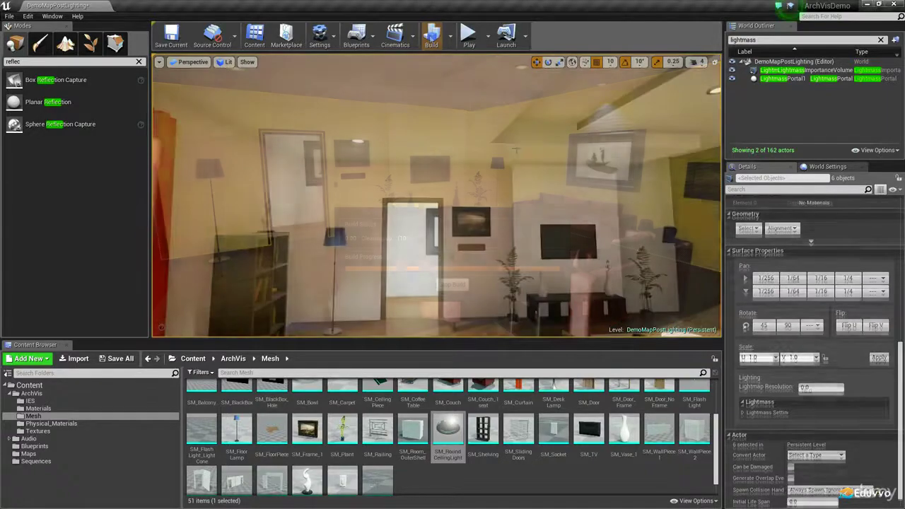
Step: Inspect the rebuilt lighting around the ceiling recess and across the room, and save the current level
right_drag(436, 195, 495, 131)
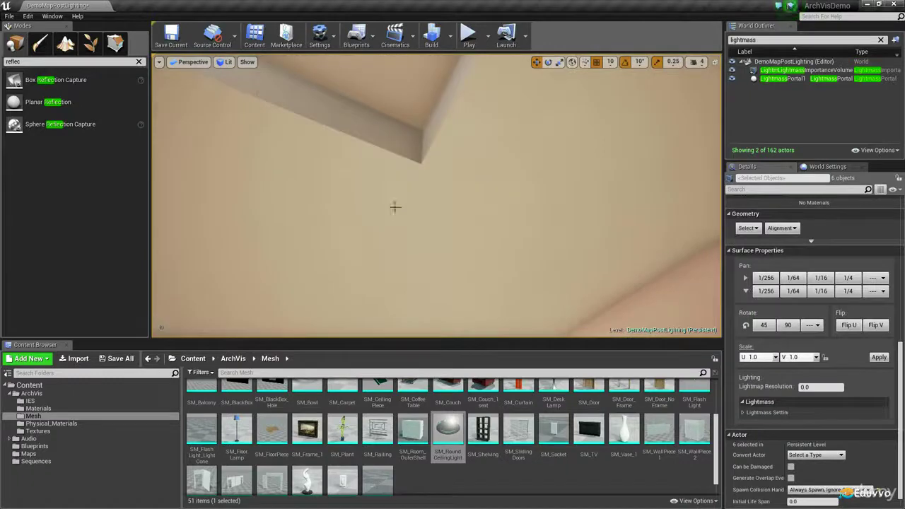
right_drag(394, 206, 397, 234)
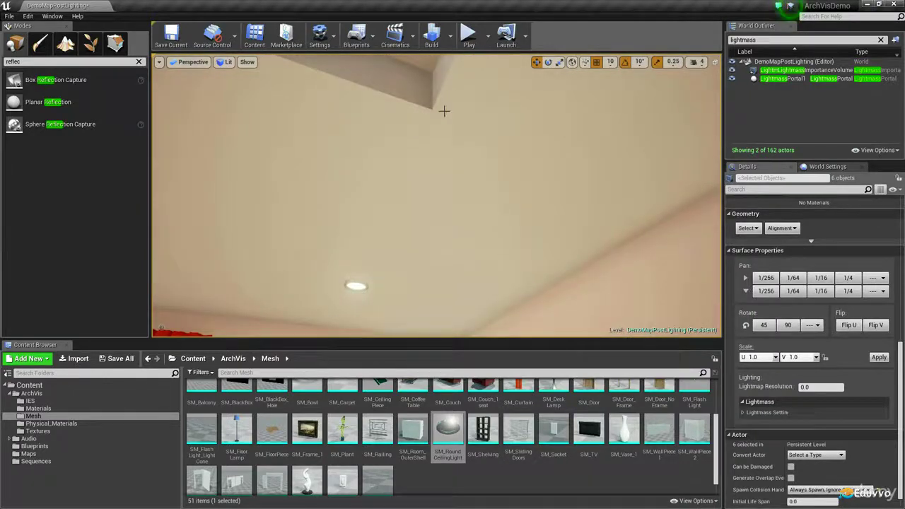
right_drag(397, 187, 392, 266)
mouse_move(404, 219)
right_down()
mouse_move(573, 225)
mouse_move(584, 206)
mouse_move(488, 234)
mouse_move(428, 206)
mouse_move(397, 228)
mouse_move(420, 231)
mouse_move(411, 228)
right_up()
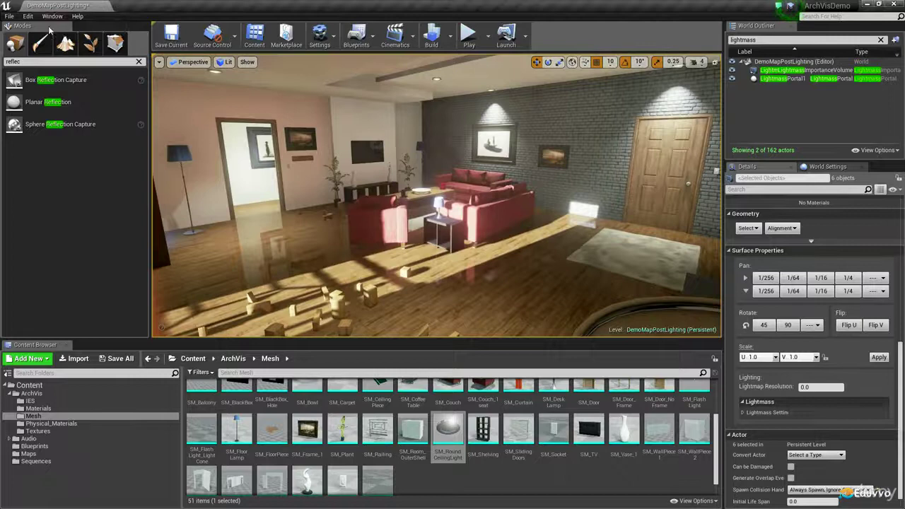
click(181, 40)
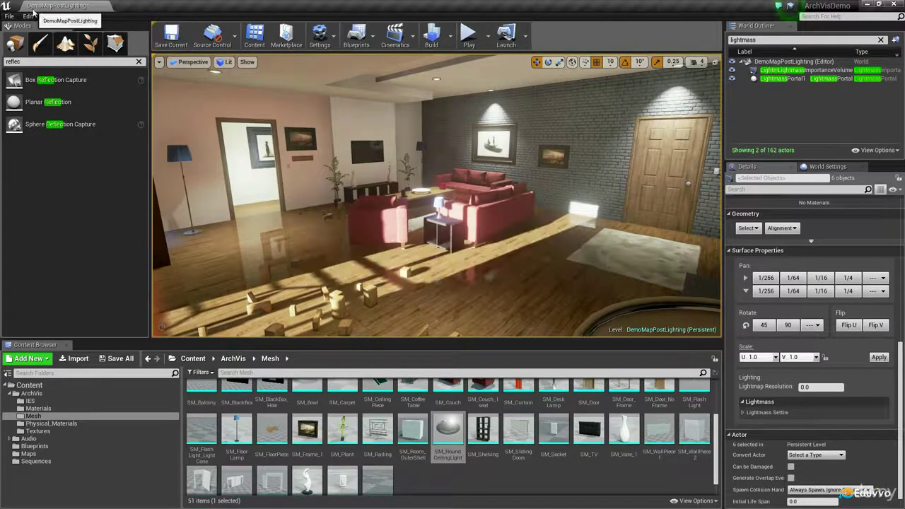